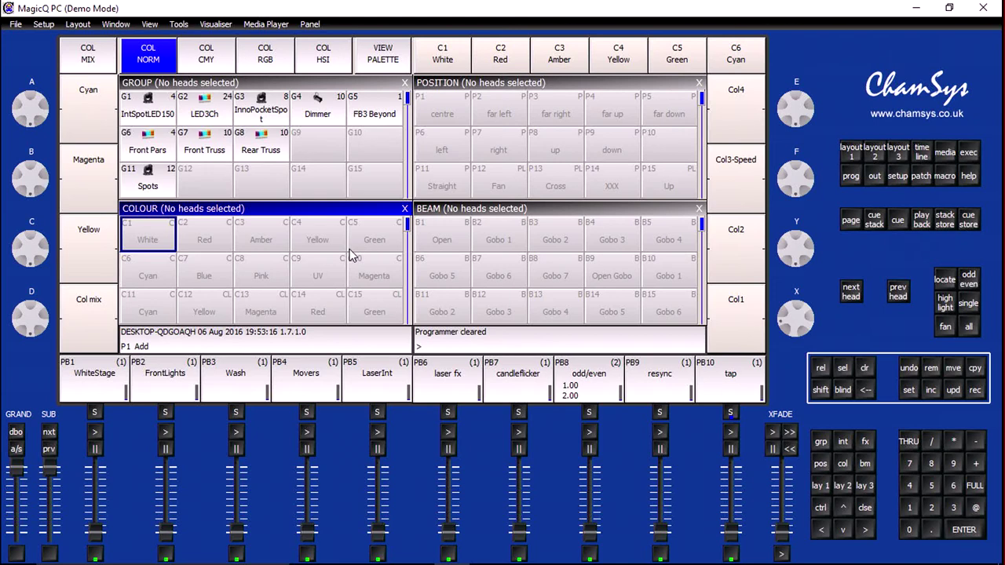
Step: Look through the colour palette entries from C11 onward in the Colour window
scroll(351, 256, "down", 2)
key("Up")
key("Right")
key("Right")
key("Right")
key("Right")
key("Left")
key("Left")
key("Left")
key("Left")
key("Down")
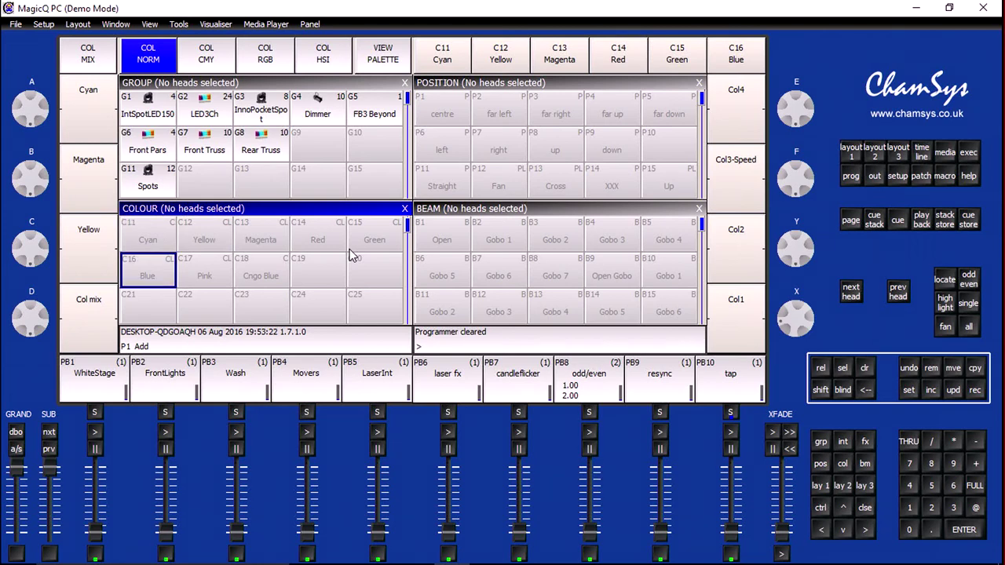
key("Down")
key("Up")
key("Up")
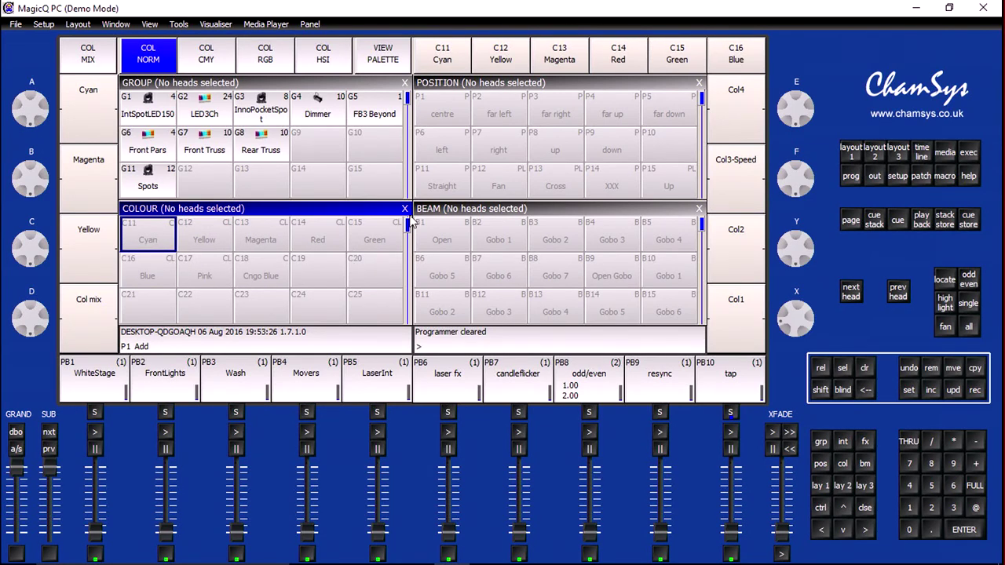
Step: Include the Cyan colour palette C11 in the programmer
left_click(932, 396)
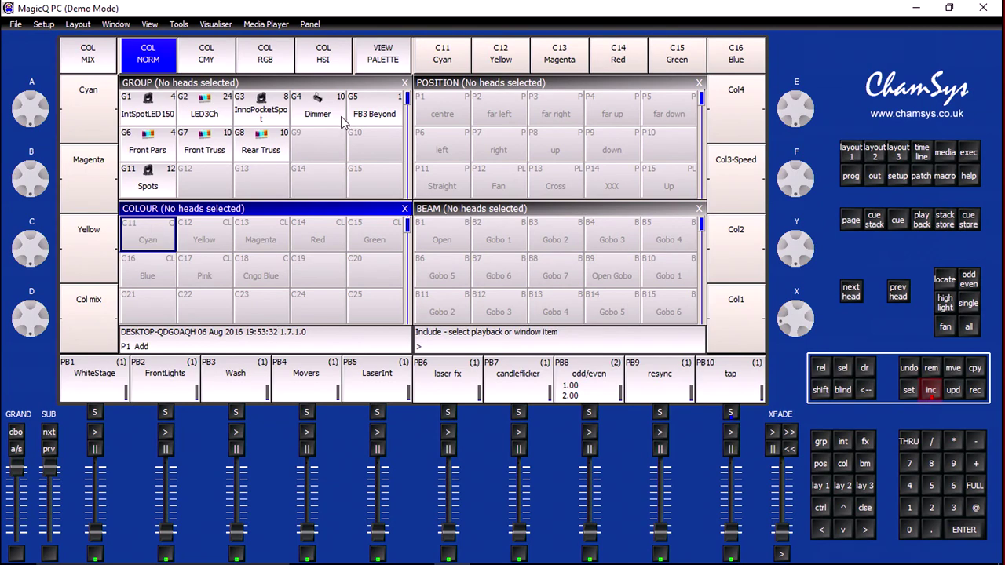
left_click(153, 240)
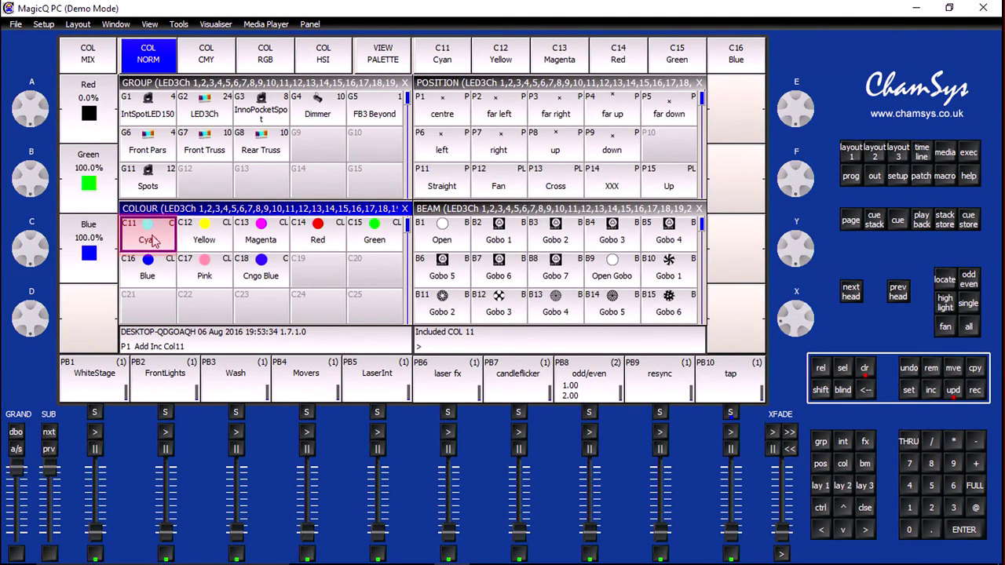
Step: Examine the included palette's colour values for the LED3Ch, InnoPocketSpot and IntSpotLED150 heads in the programmer
left_click(848, 180)
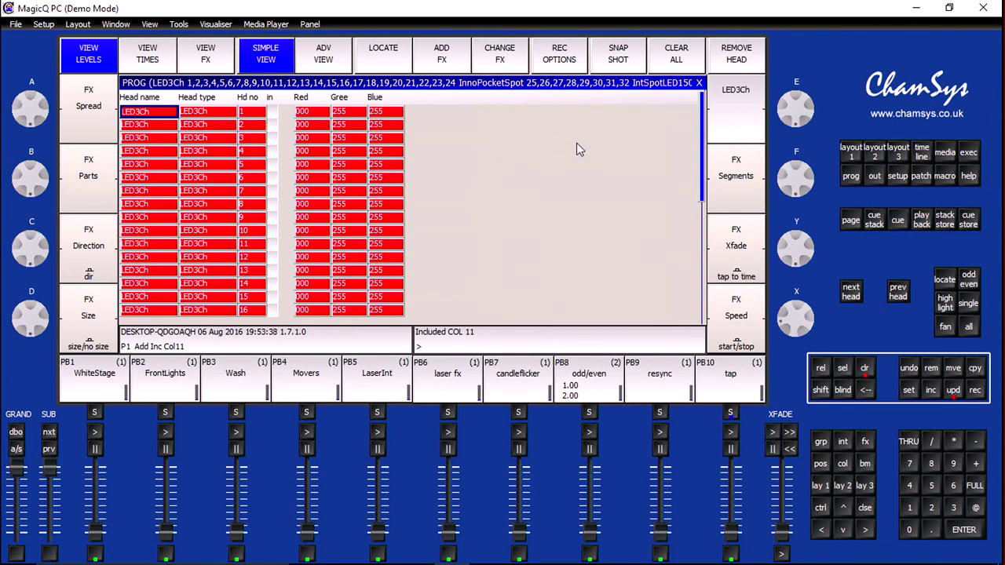
key("Down")
key("Down")
key("Down")
key("Down")
key("Down")
key("Down")
key("Down")
key("Down")
key("Down")
key("Down")
key("Down")
key("Down")
key("Down")
key("Down")
key("Down")
key("Down")
key("Down")
key("Down")
key("Down")
key("Down")
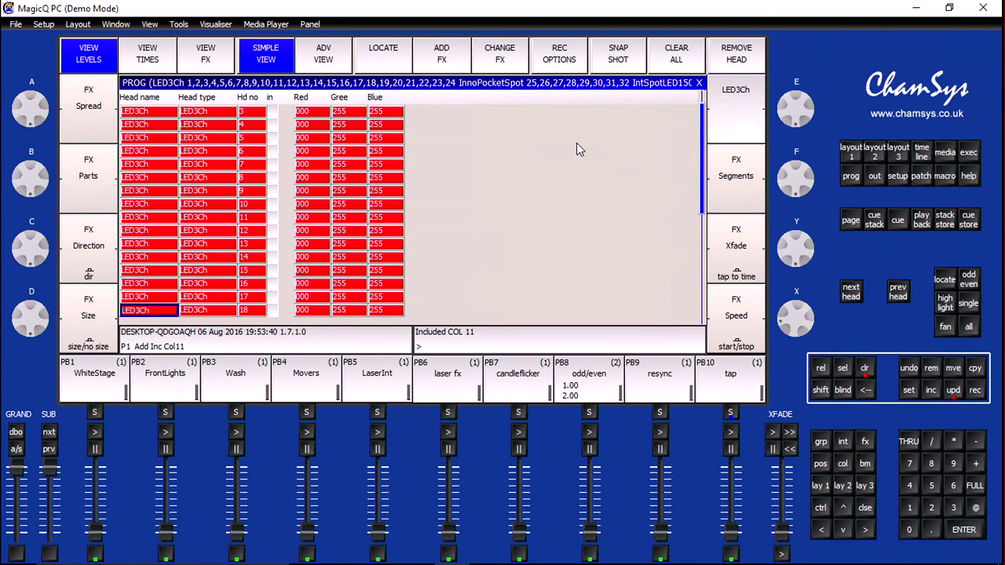
key("Down")
key("Down")
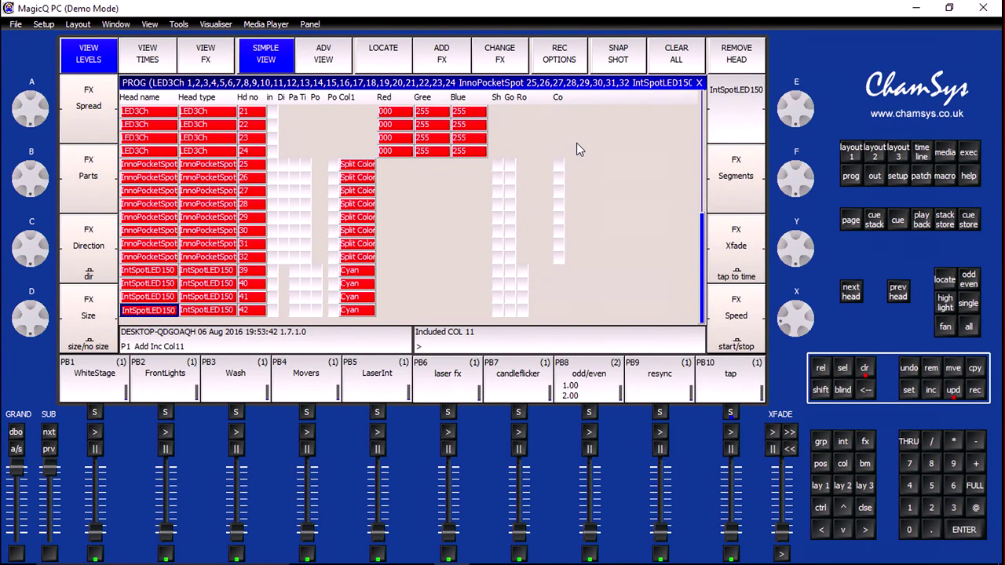
key("Up")
key("Up")
key("Up")
key("Up")
key("Up")
key("Up")
key("Up")
key("Up")
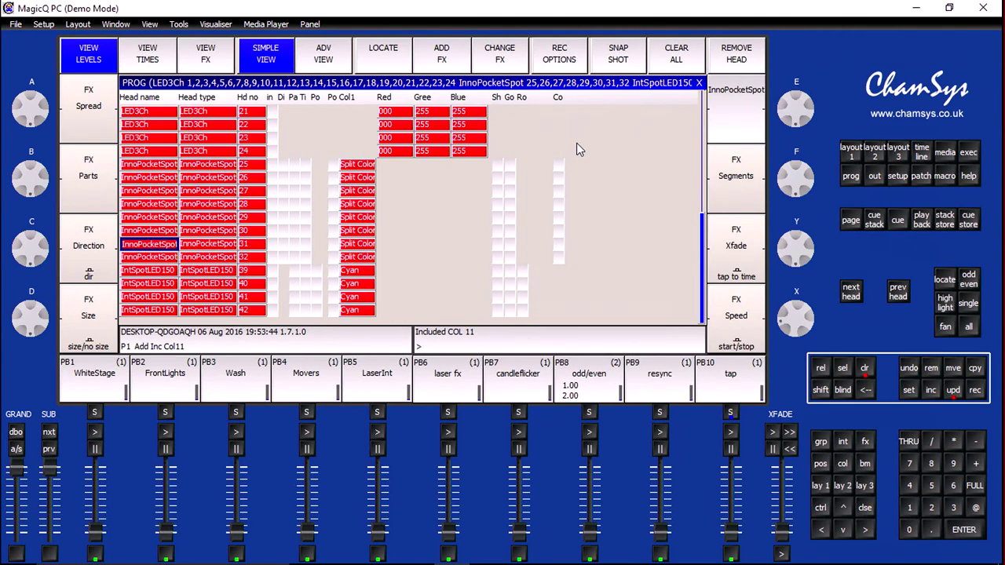
key("Up")
key("Up")
key("Up")
key("Up")
key("Up")
key("Up")
key("Up")
key("Up")
key("Up")
key("Up")
key("Up")
key("Up")
key("Up")
key("Up")
key("Up")
key("Up")
key("Up")
key("Up")
key("Up")
key("Up")
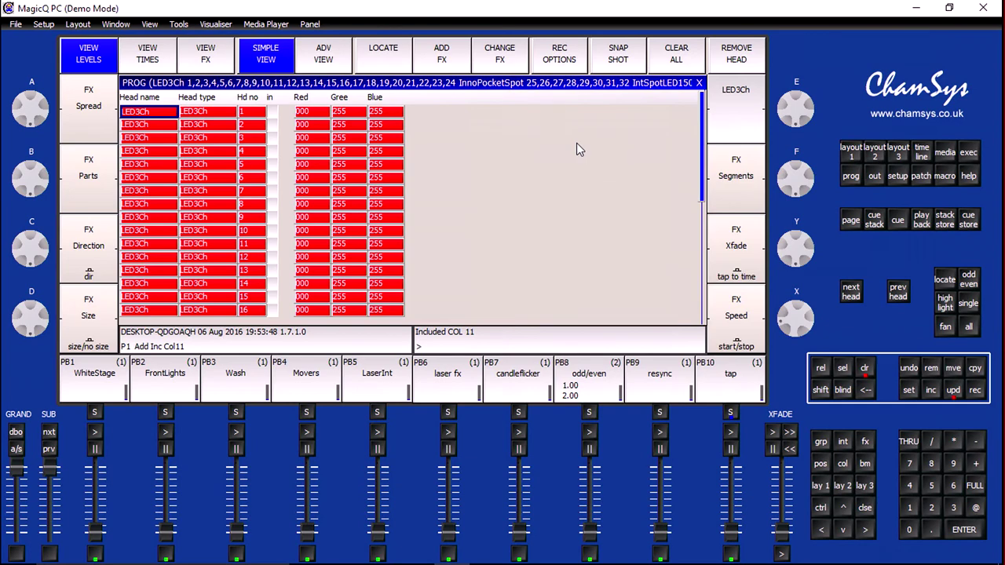
Step: Return to the group and palette layout and select the FB3 Beyond group
left_click(850, 151)
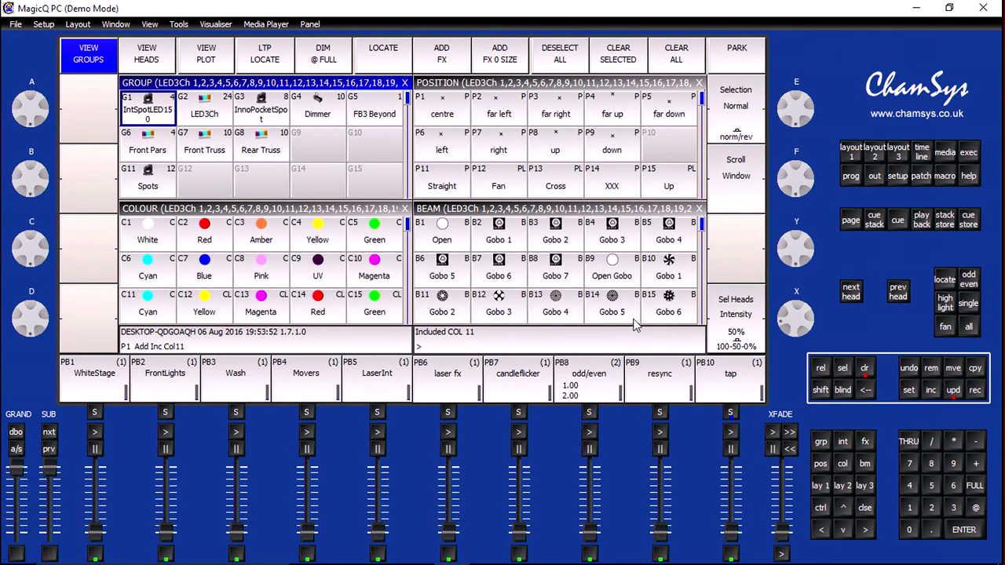
left_click(955, 392)
left_click(375, 114)
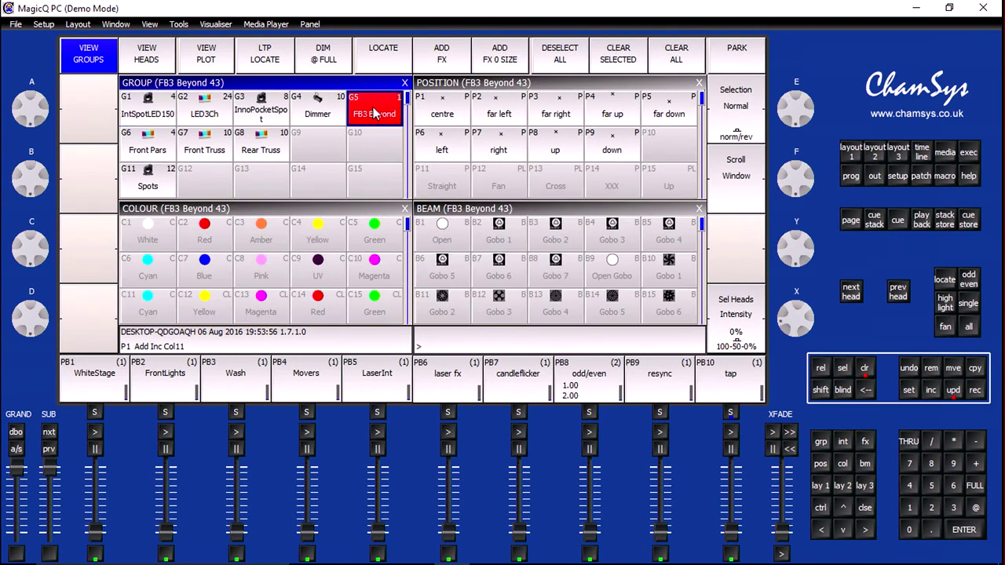
Step: Set the FB3 Beyond colour attribute to 131 (Cols) and update the included Cyan palette C11
left_click(358, 208)
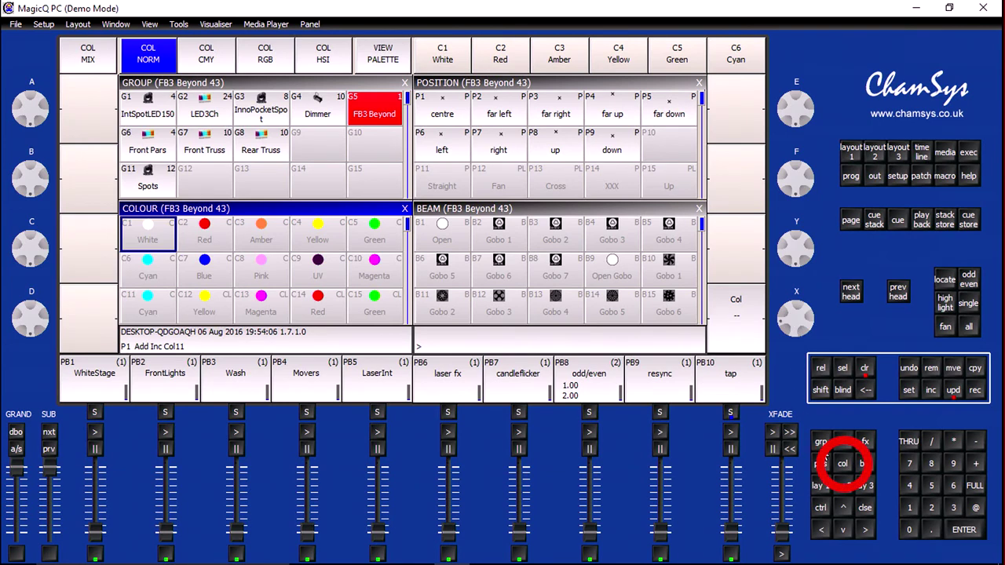
left_click(846, 464)
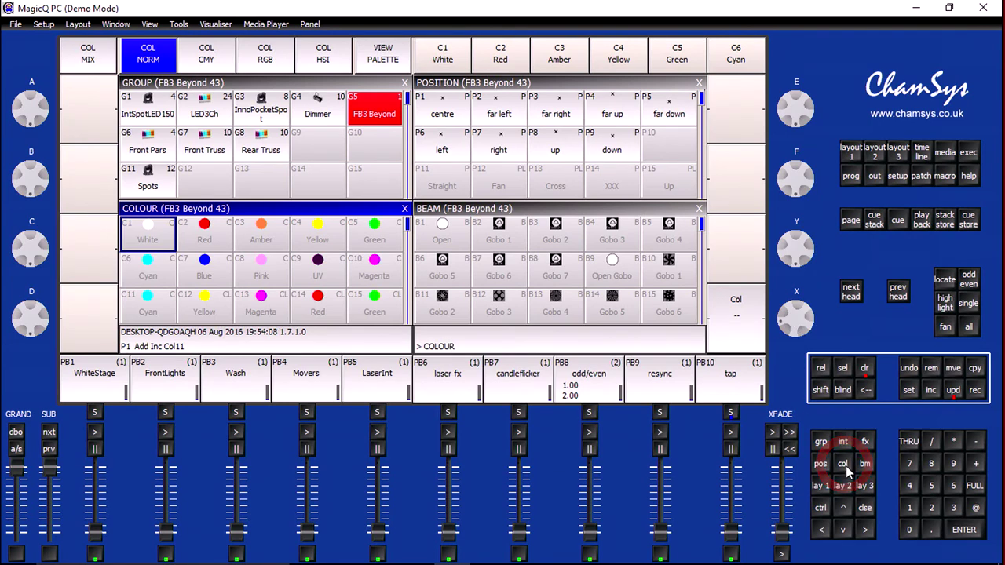
left_click(793, 324)
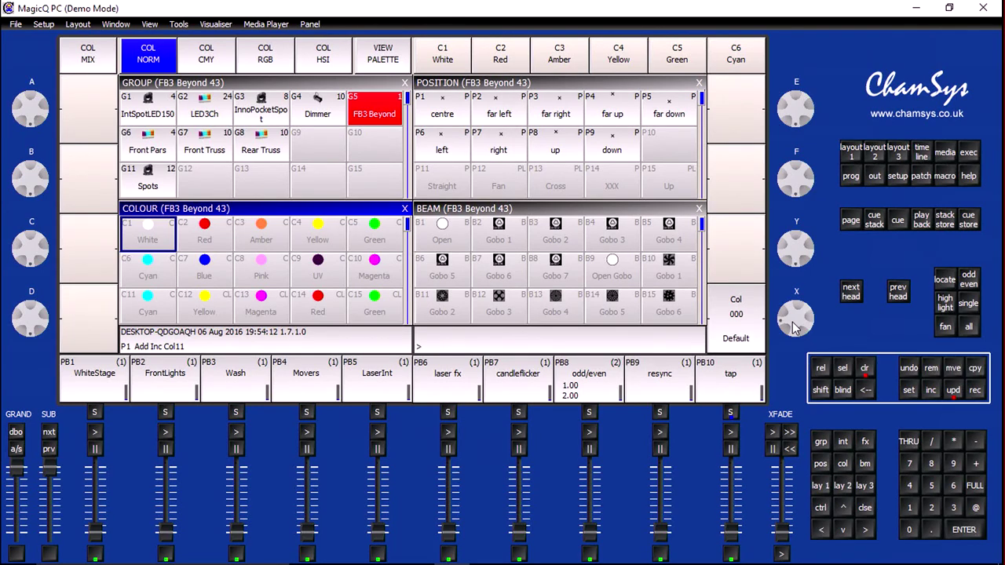
left_click_drag(792, 322, 801, 412)
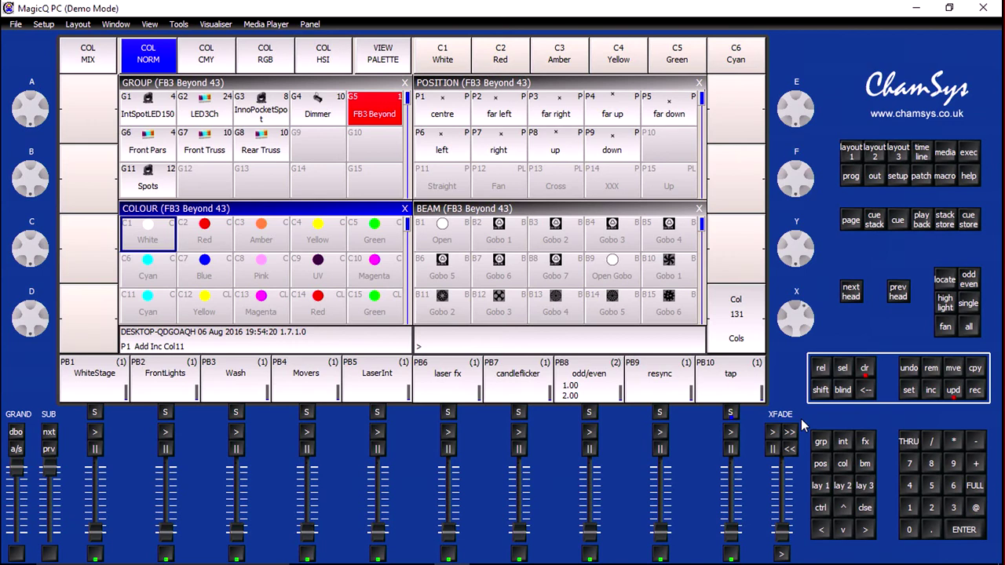
left_click(957, 394)
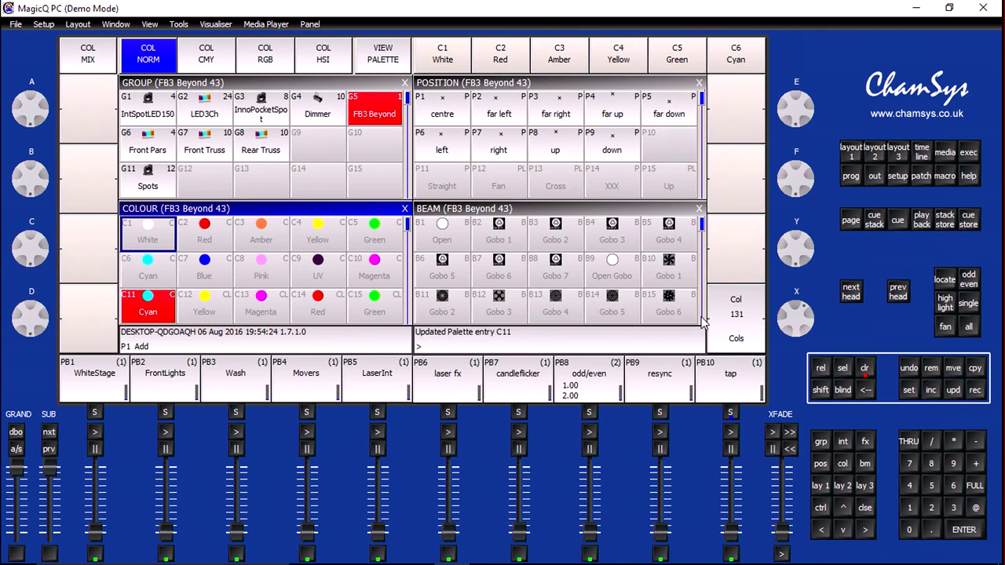
Step: Check the FB3 Beyond head's colour entry in the programmer and clear the programmer
left_click(849, 177)
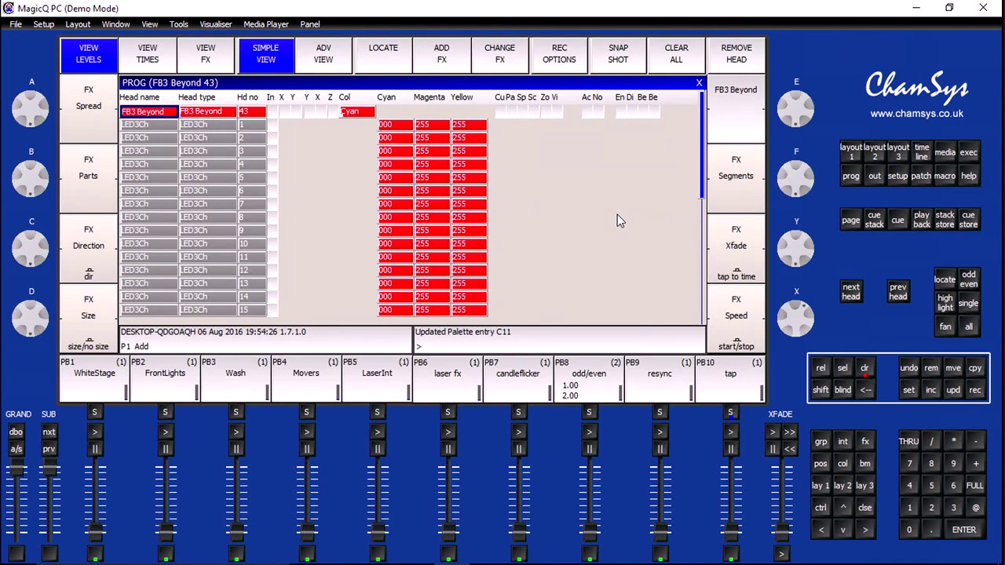
left_click(866, 375)
Step: Bring back the group and palette layout and, with Magenta palette C13 included, select the FB3 Beyond group
left_click(845, 157)
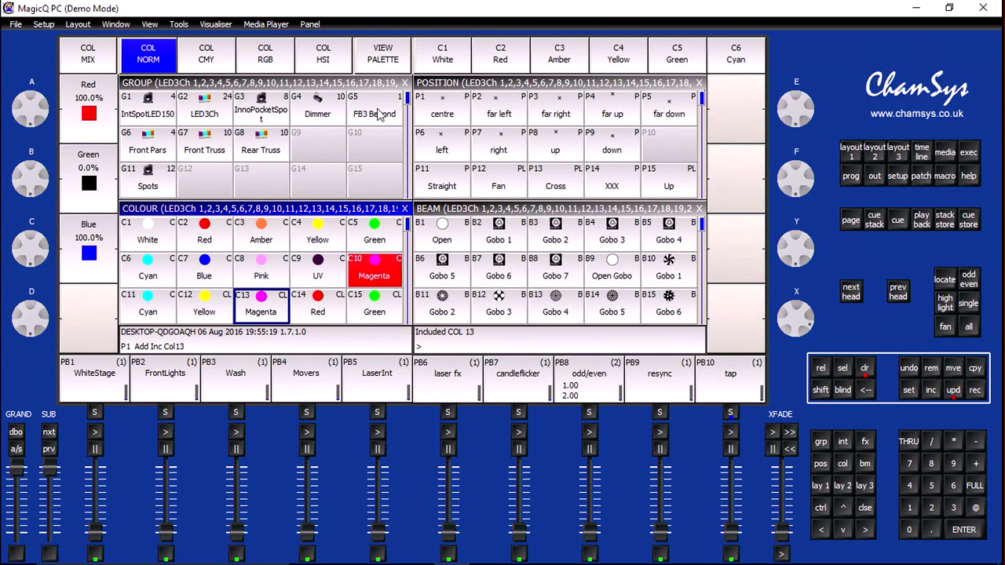
left_click(378, 113)
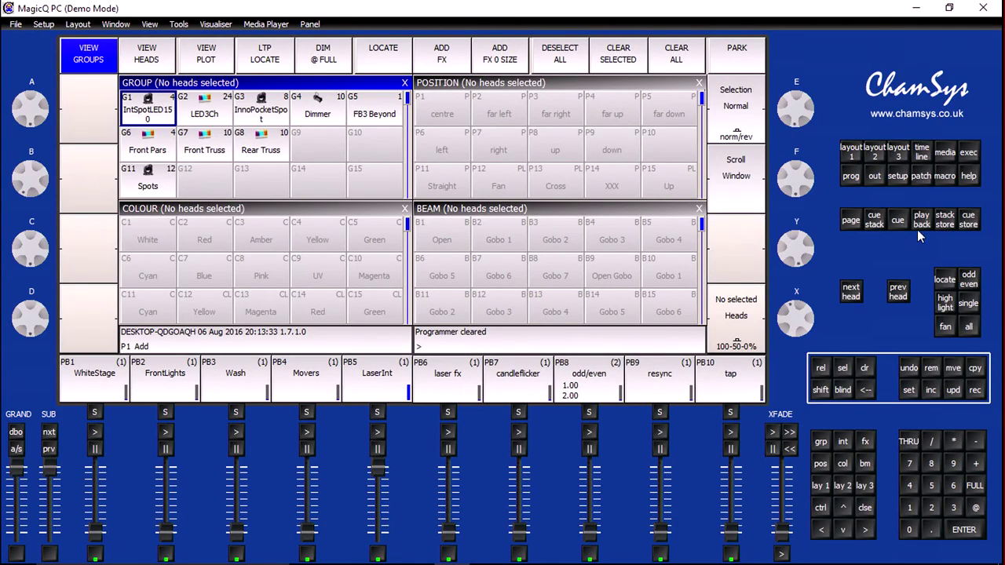
Step: Open the playbacks view, activate the Y/M and M/G playbacks, and release all three colour playbacks including C/R
left_click(920, 226)
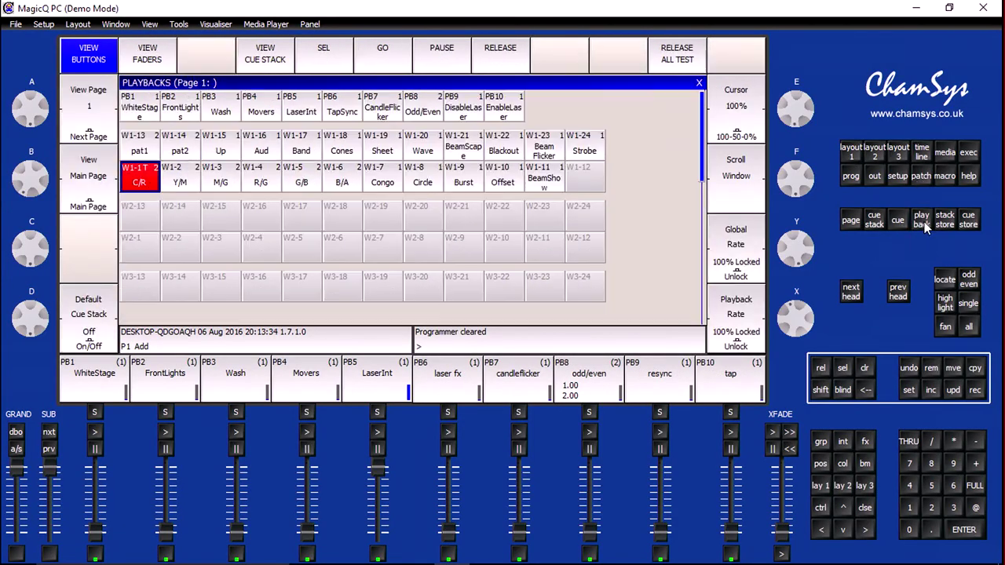
left_click(178, 185)
left_click(222, 187)
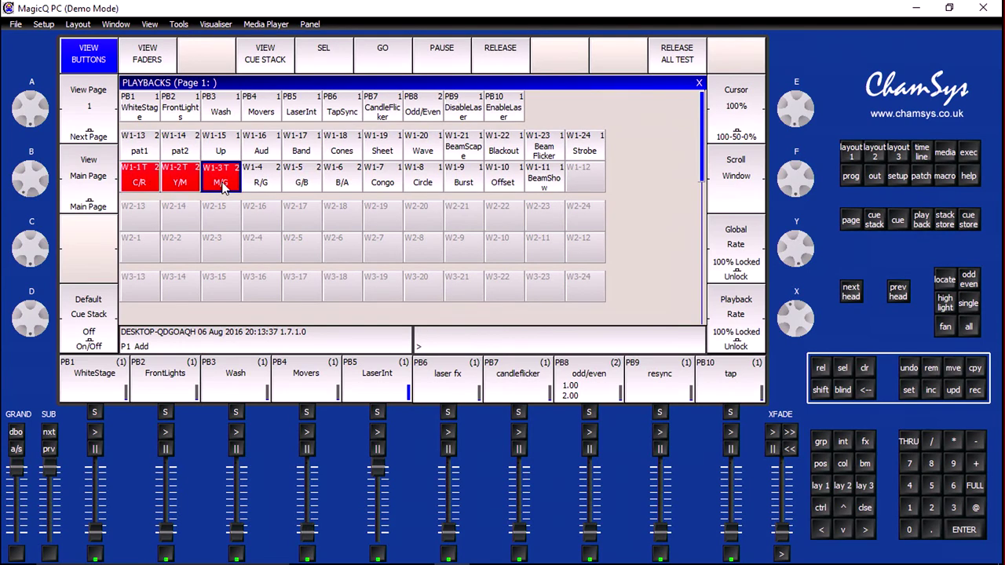
left_click(184, 188)
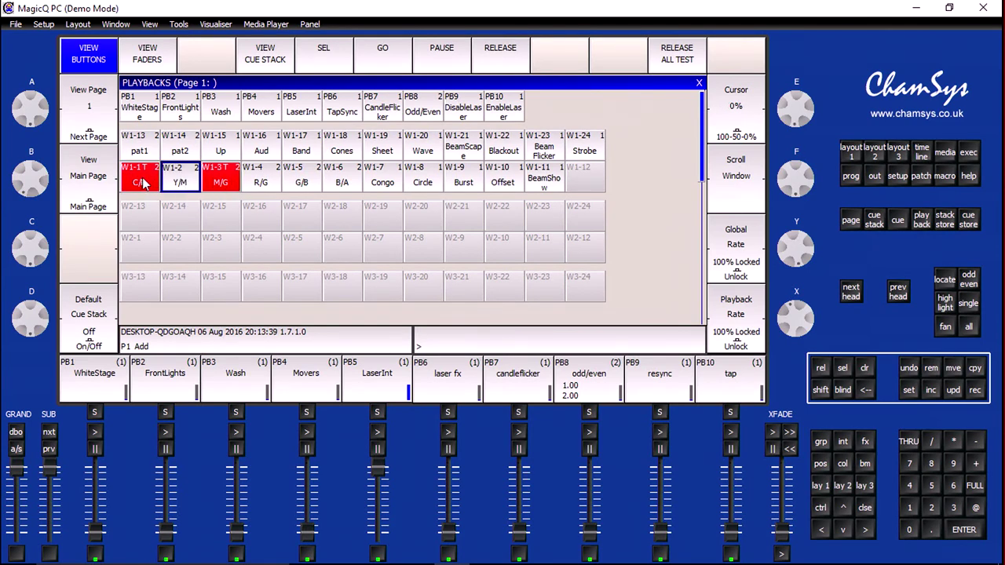
left_click(146, 185)
left_click(205, 182)
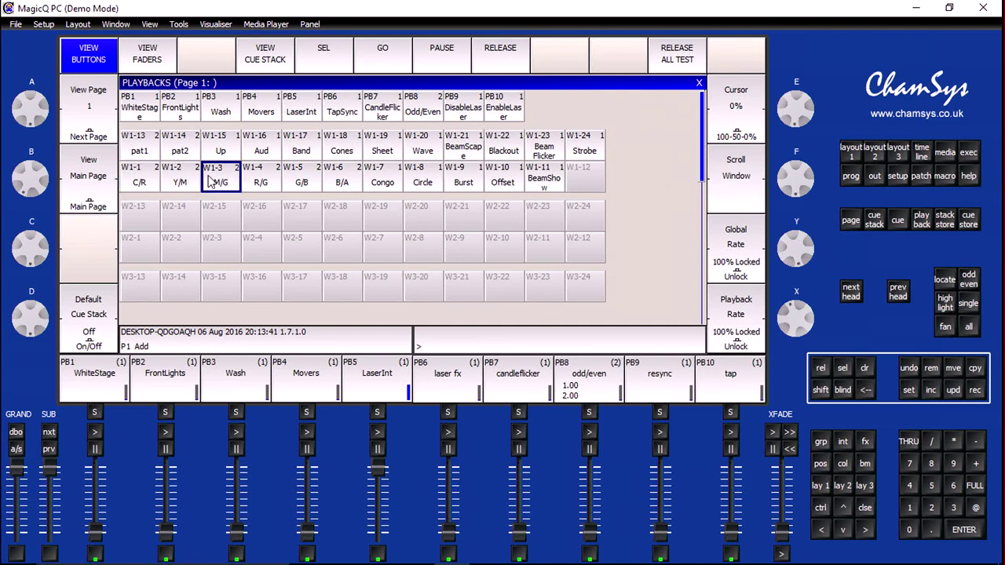
Step: Activate the C/R playback and include cue 1.00 of its cue stack in the programmer
left_click(131, 184)
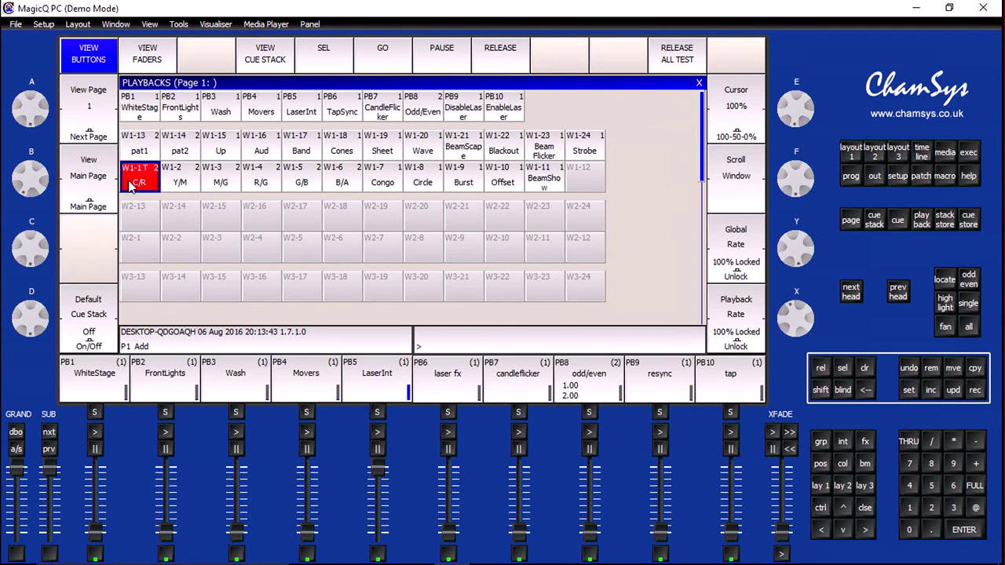
left_click(261, 66)
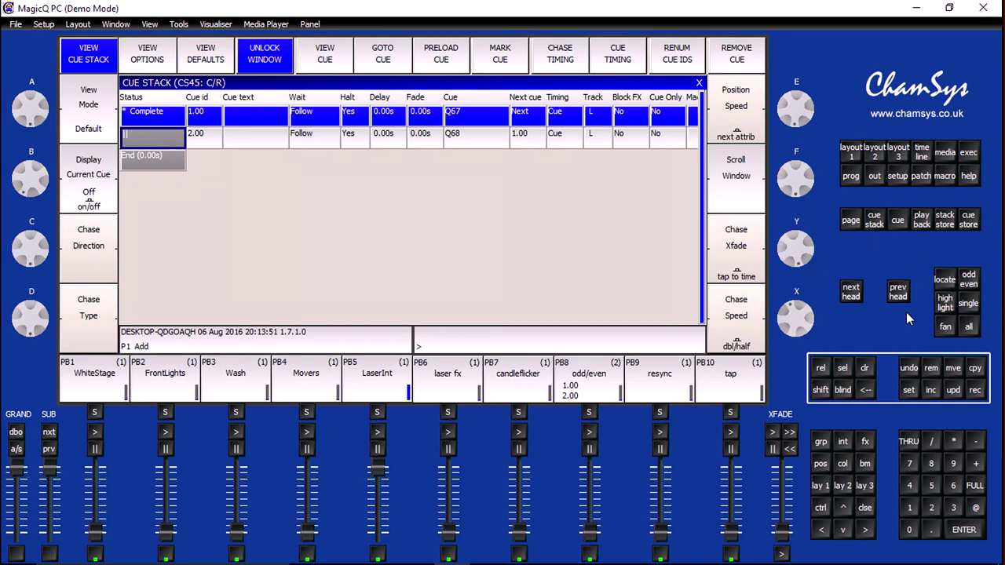
left_click(934, 393)
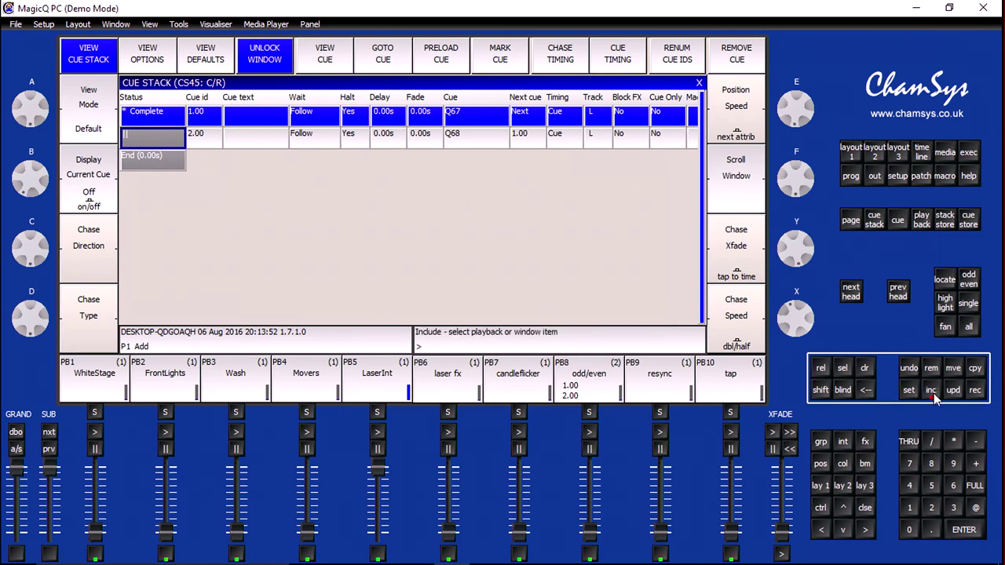
left_click(168, 122)
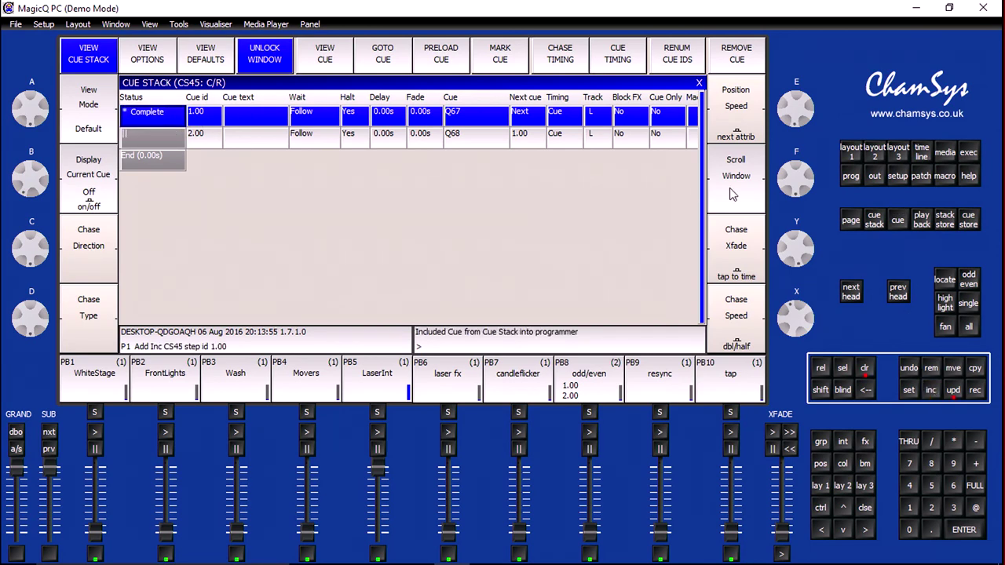
Step: Examine which colour palettes the included cue applies to the LED3Ch, InnoPocketSpot and IntSpotLED150 heads in the programmer
left_click(845, 181)
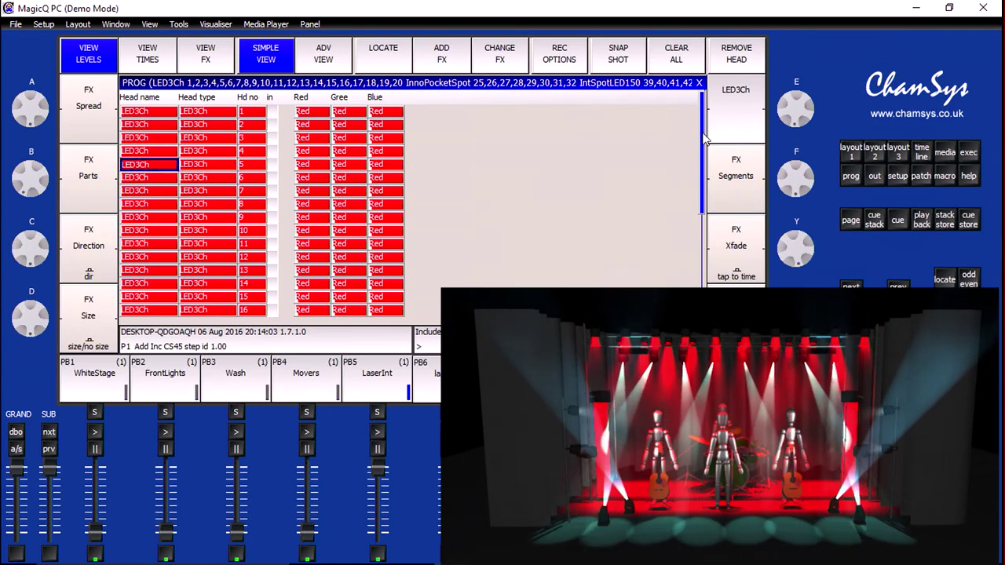
left_click_drag(704, 126, 704, 277)
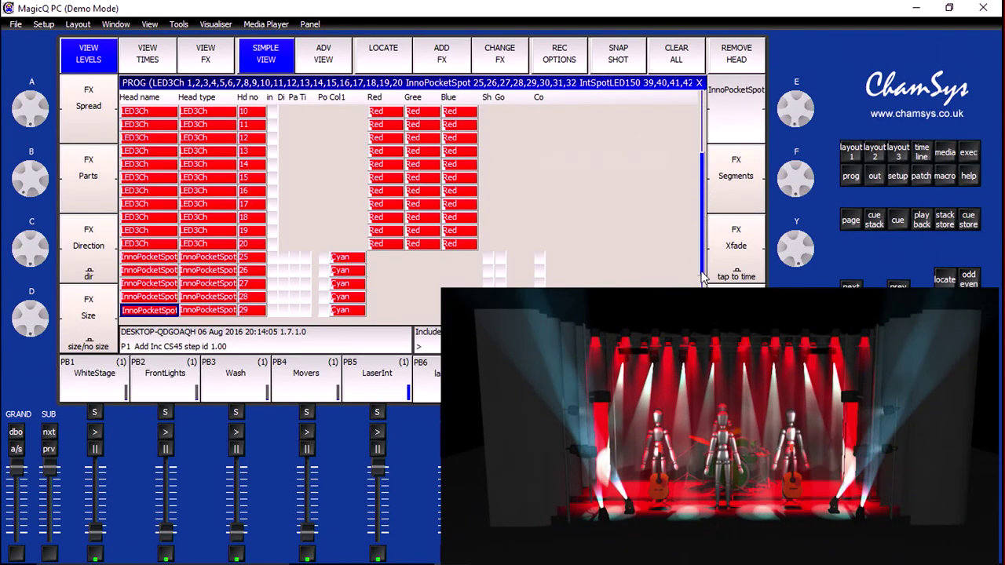
left_click(703, 274)
left_click(704, 276)
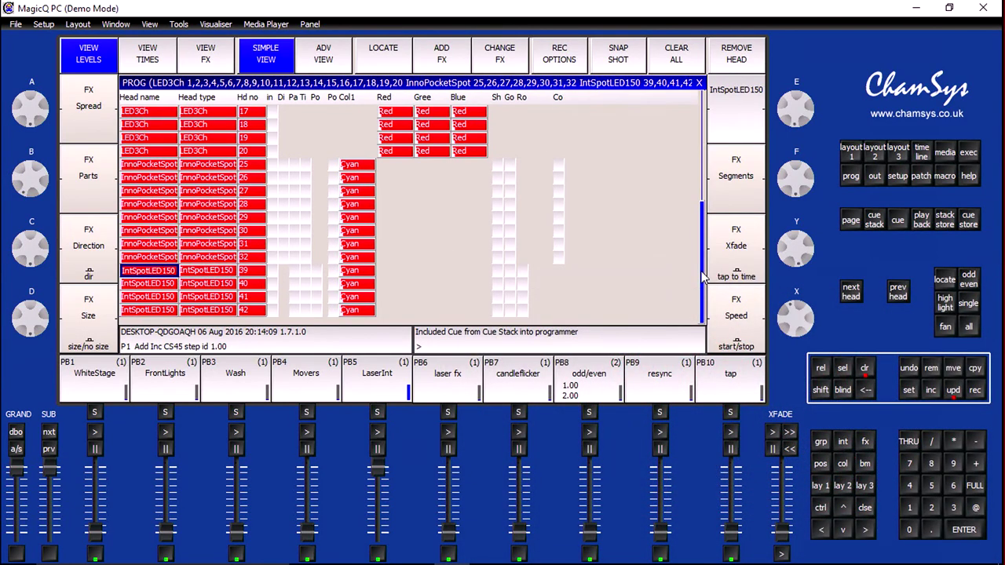
scroll(703, 276, "up", 20)
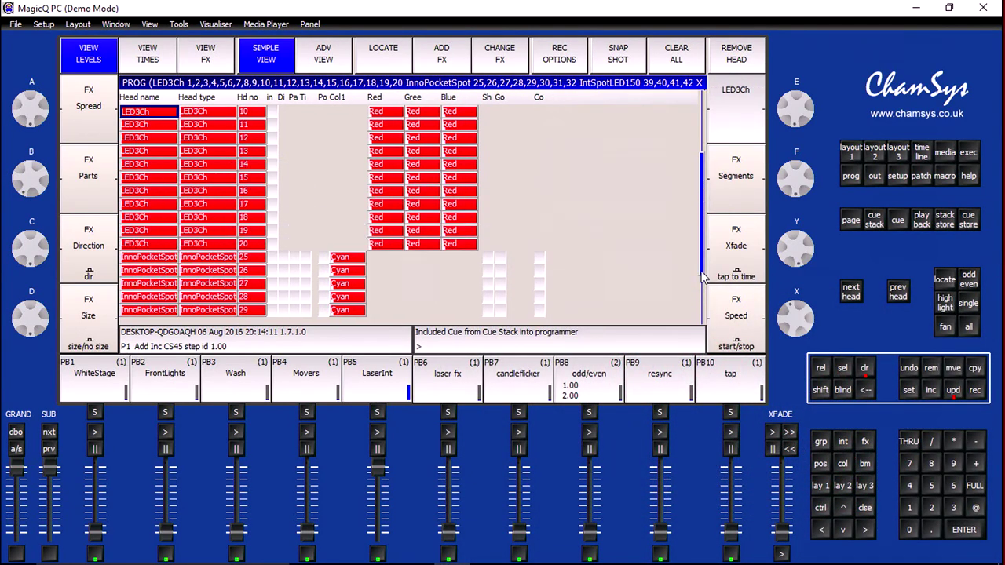
Step: Switch to Paletton in the browser, try the Adjacent colors scheme, and set the red base palette to Triad (3-colors)
key("alt+Tab")
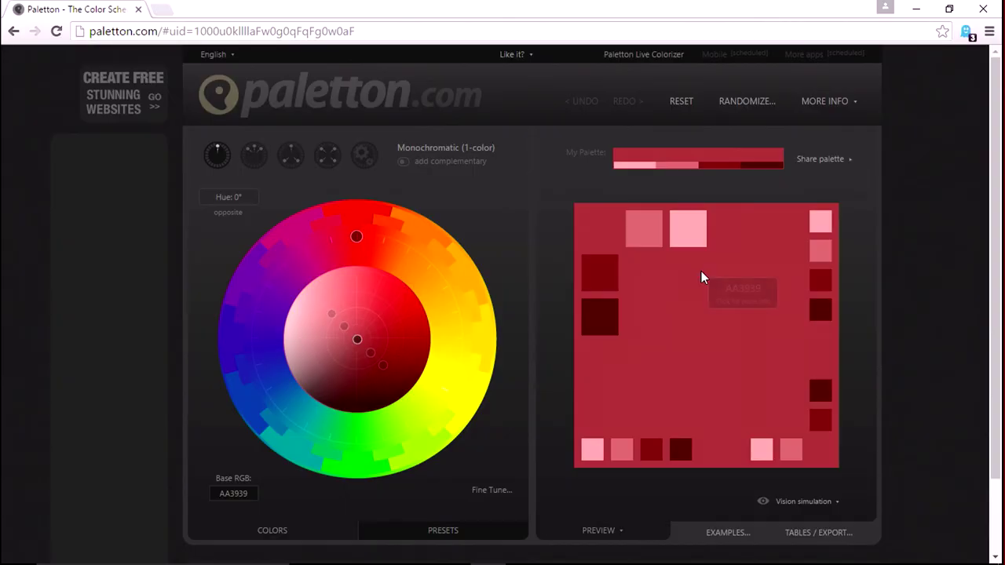
left_click(256, 155)
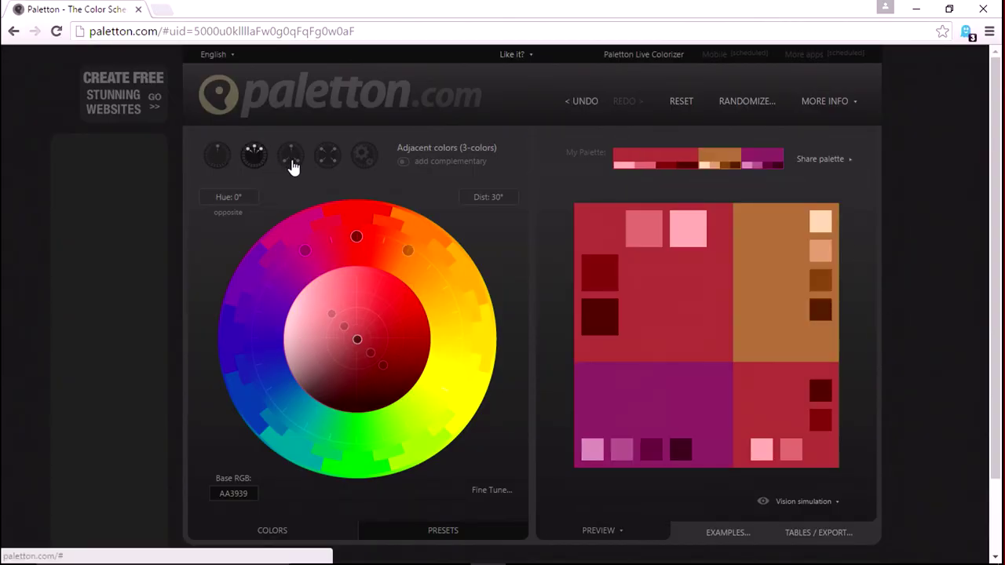
left_click(291, 161)
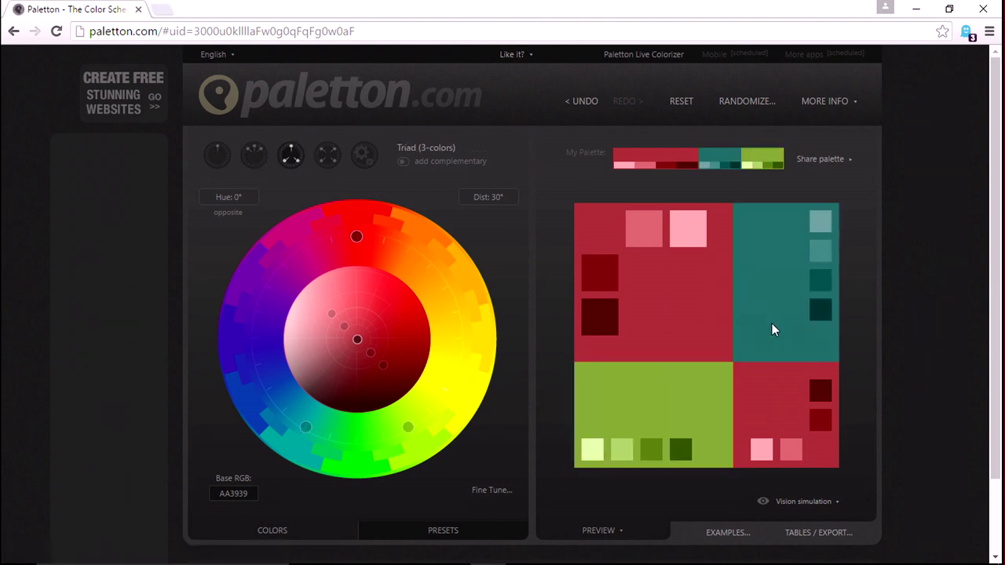
mouse_move(691, 401)
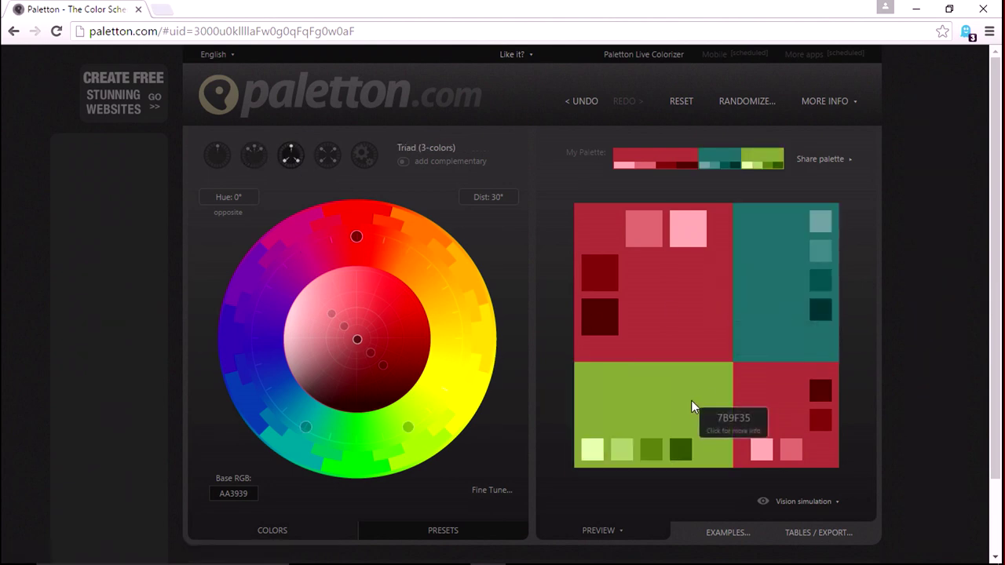
Step: Try Paletton's four-color scheme on the red base palette
left_click(330, 157)
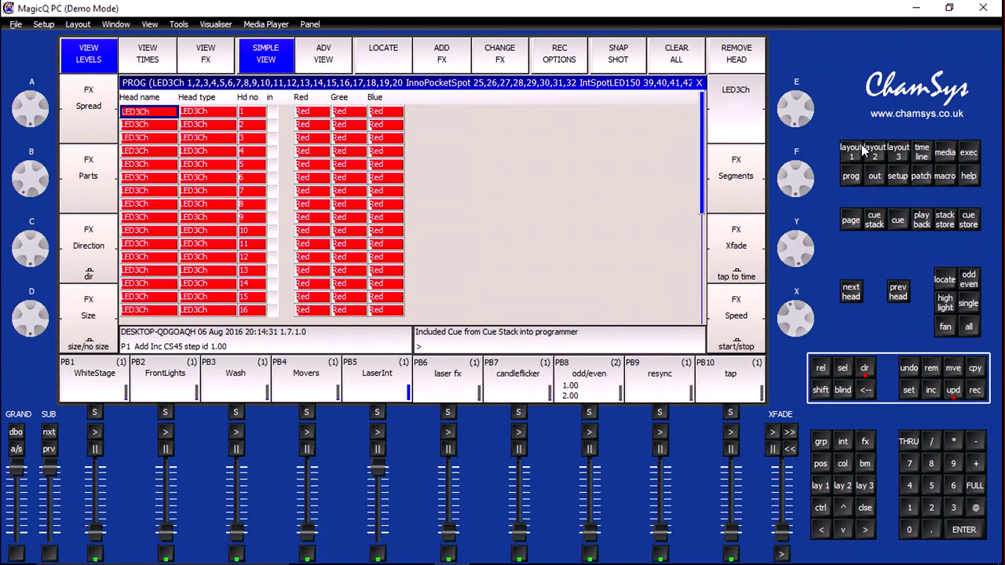
Step: Return to MagicQ, apply the Green palette C15 to the FB3 Beyond laser, update the included cue and clear the programmer
left_click(849, 152)
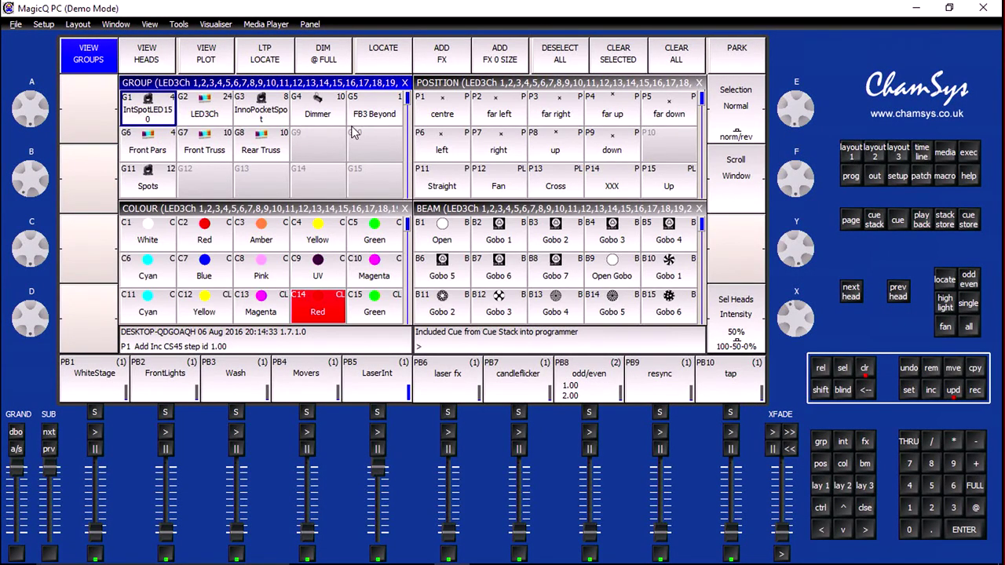
left_click(374, 107)
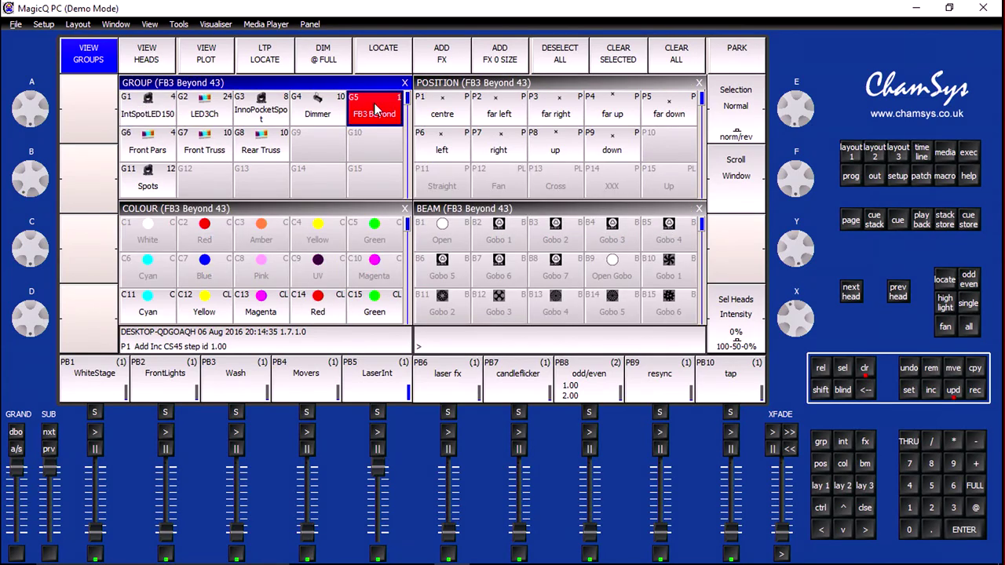
left_click(374, 312)
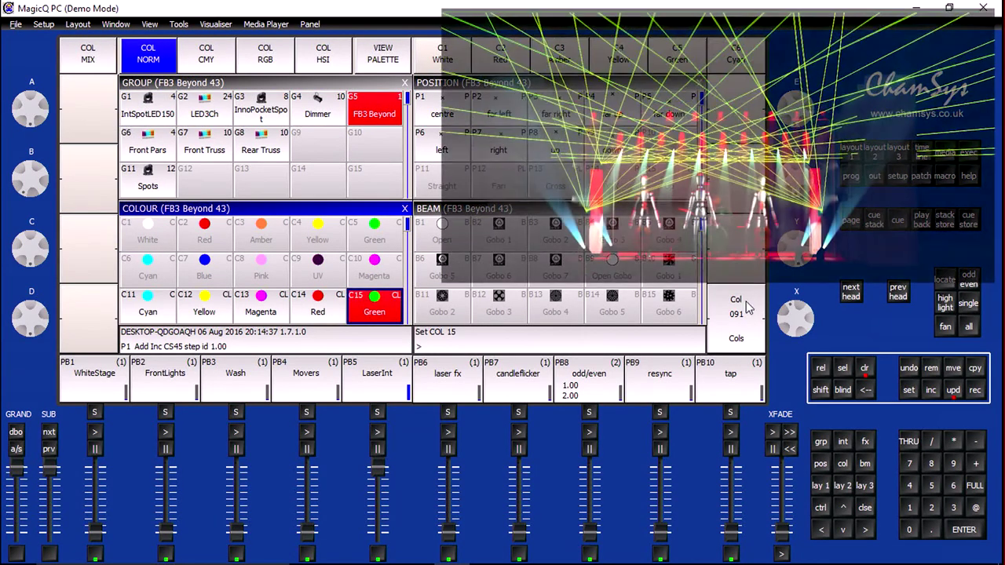
left_click(953, 395)
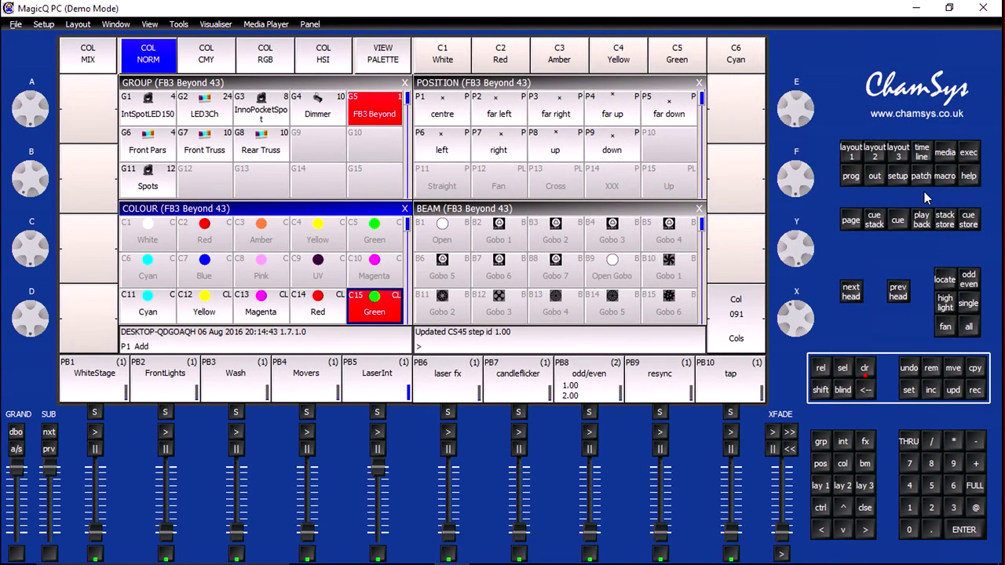
left_click(866, 375)
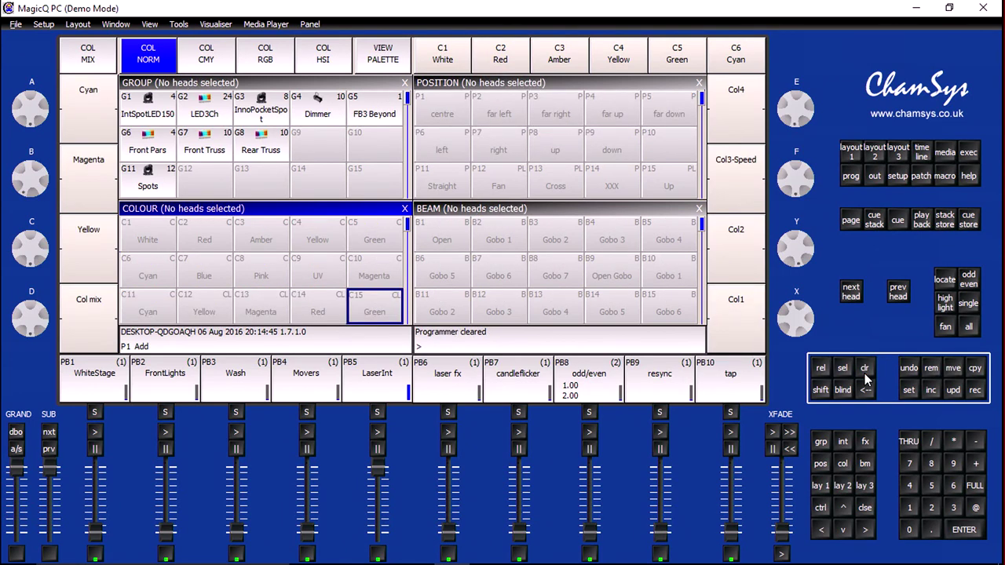
Step: Open the playbacks view and lower the LaserInt playback fader to zero
left_click(922, 221)
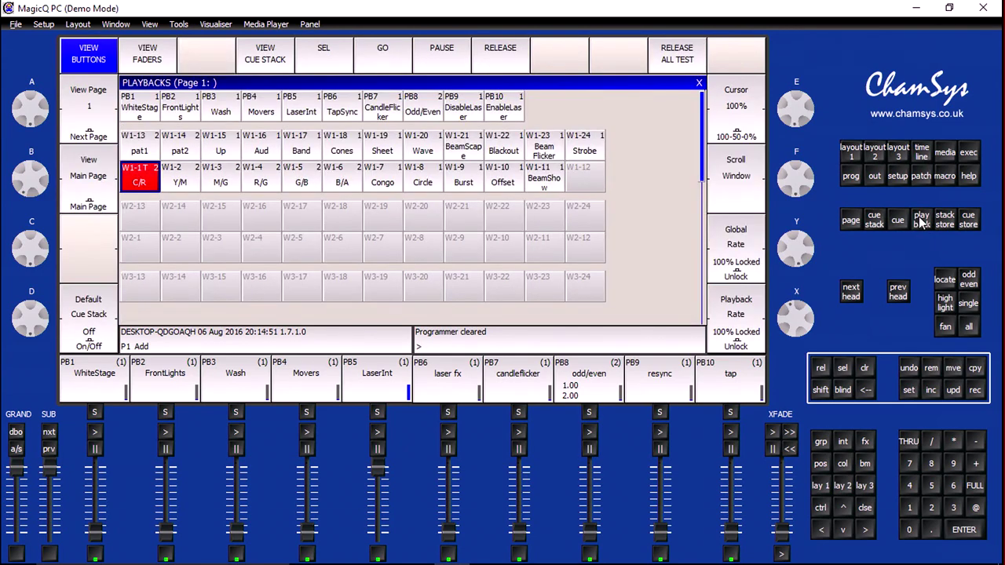
left_click_drag(381, 473, 381, 520)
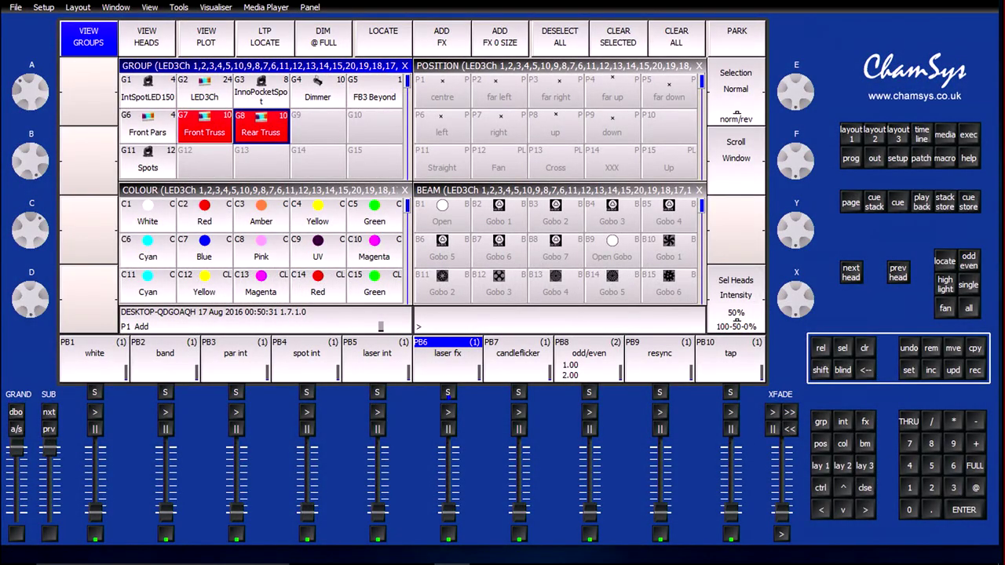
Step: Apply the Red palette C14 to the Front Truss and Rear Truss groups and the Yellow palette C12 to the Spots group
left_click(318, 286)
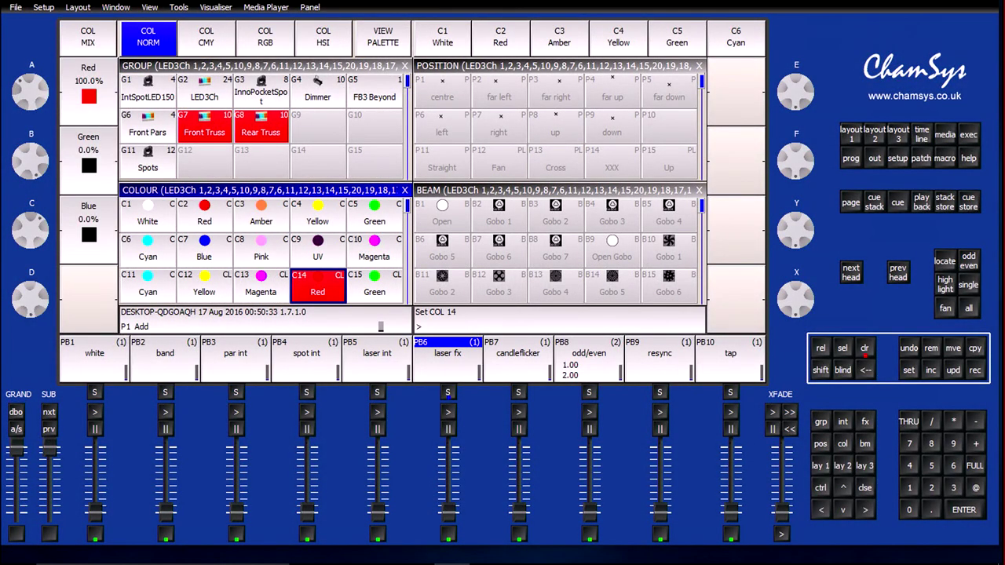
left_click(147, 162)
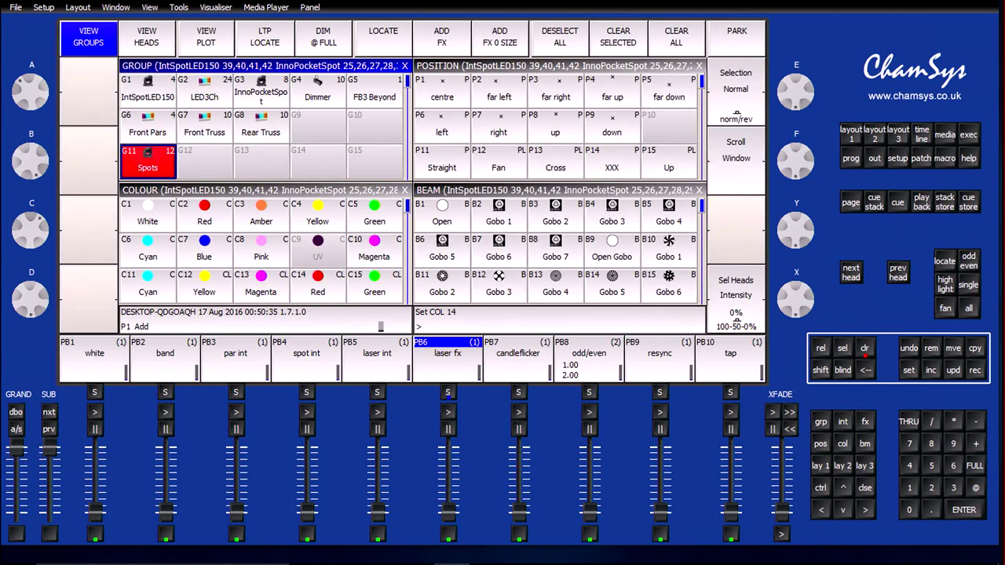
left_click(205, 285)
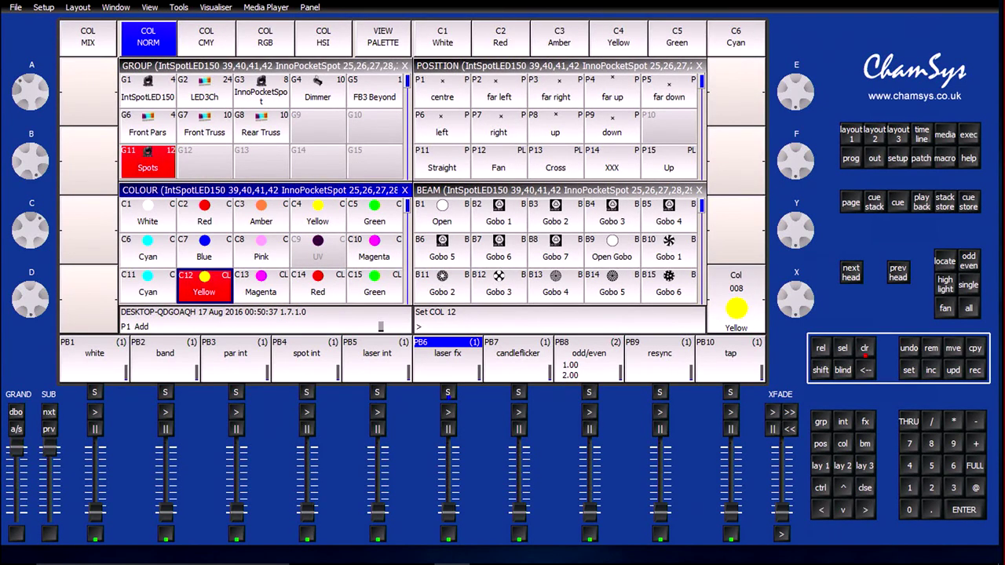
Step: Select the FB3 Beyond group and set its colour FX value to 013
left_click(375, 91)
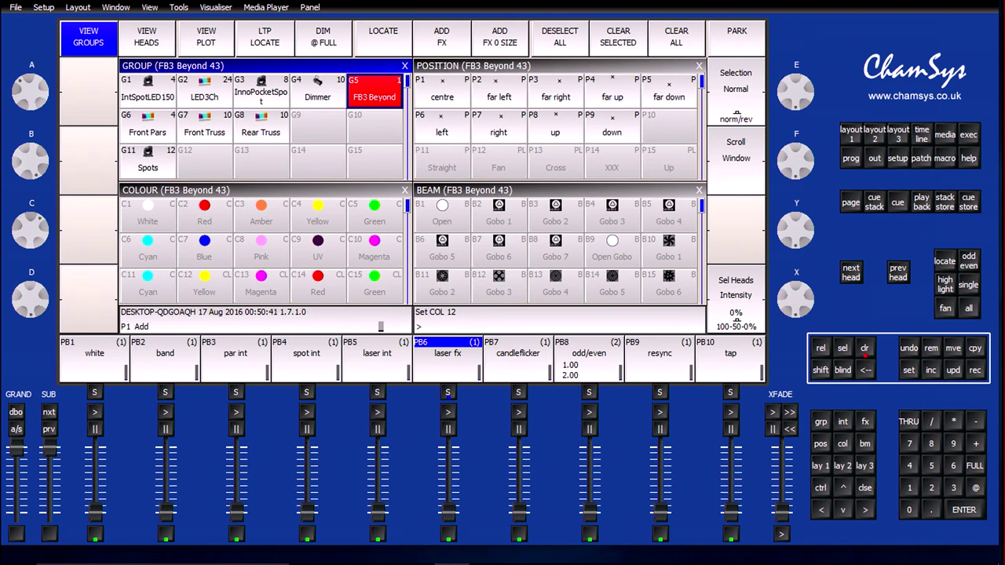
left_click(842, 445)
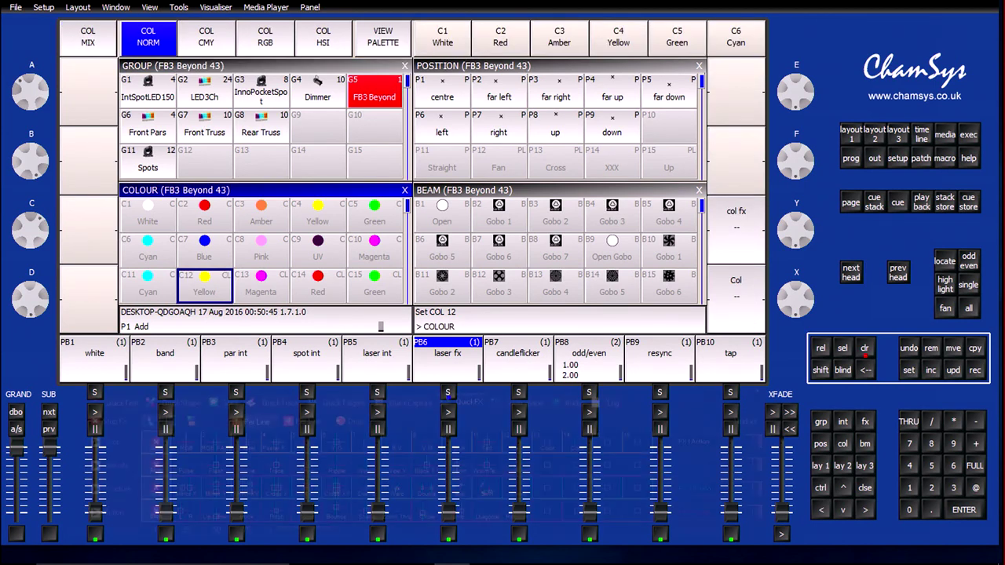
scroll(796, 230, "up", 9)
scroll(795, 230, "up", 3)
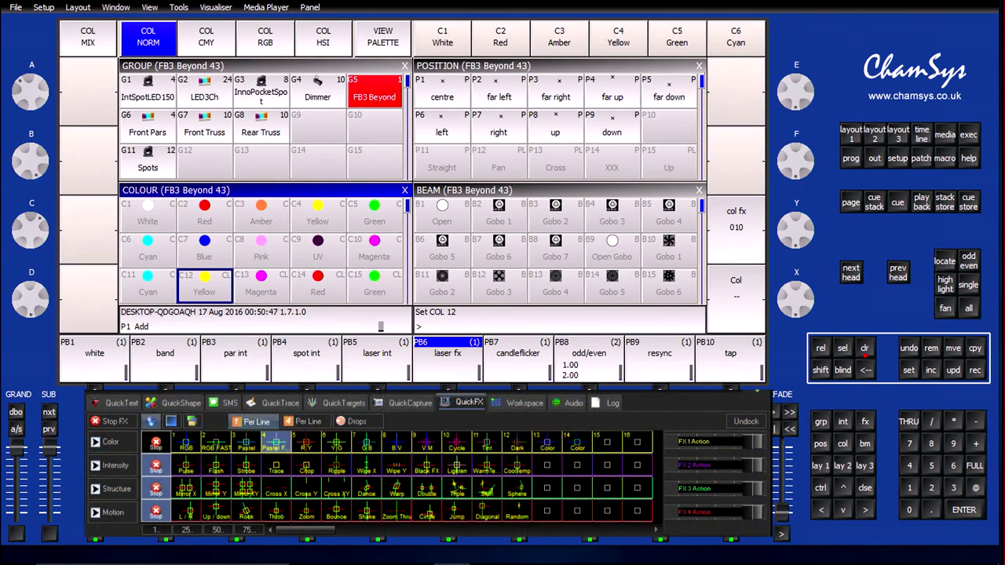
scroll(795, 230, "up", 1)
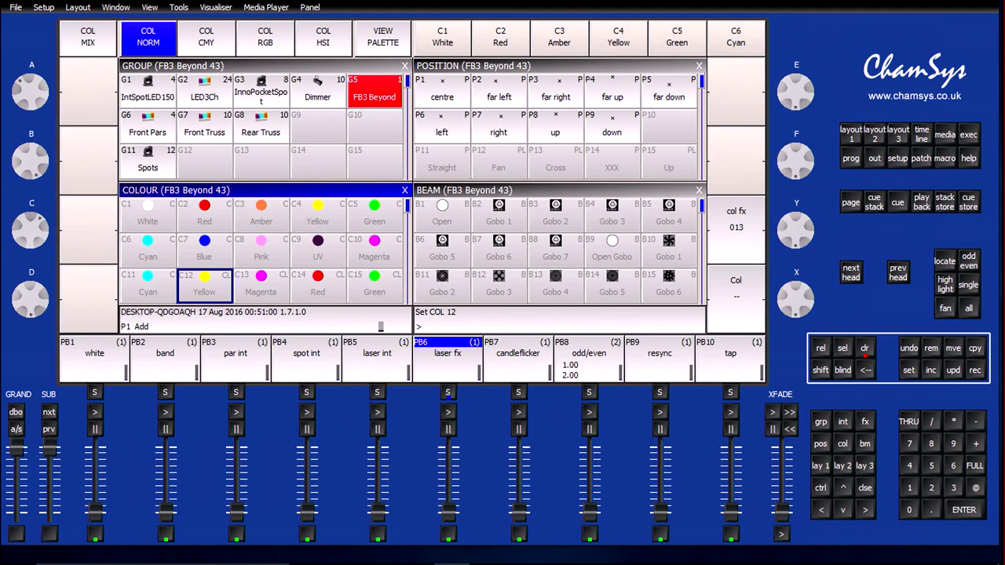
Step: Record the programmed red and yellow look onto playback W1-1 of playback page 2
left_click(922, 203)
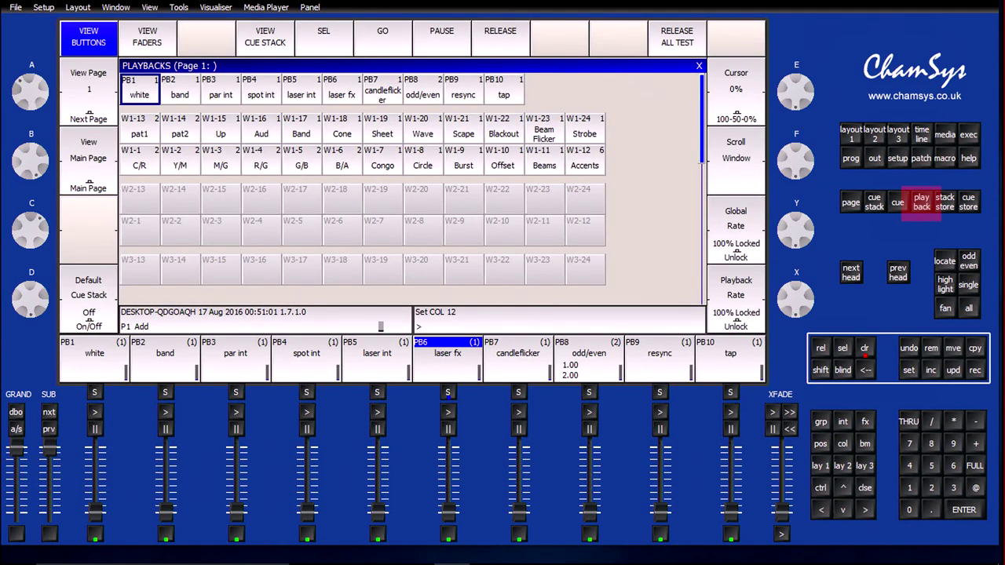
left_click(89, 94)
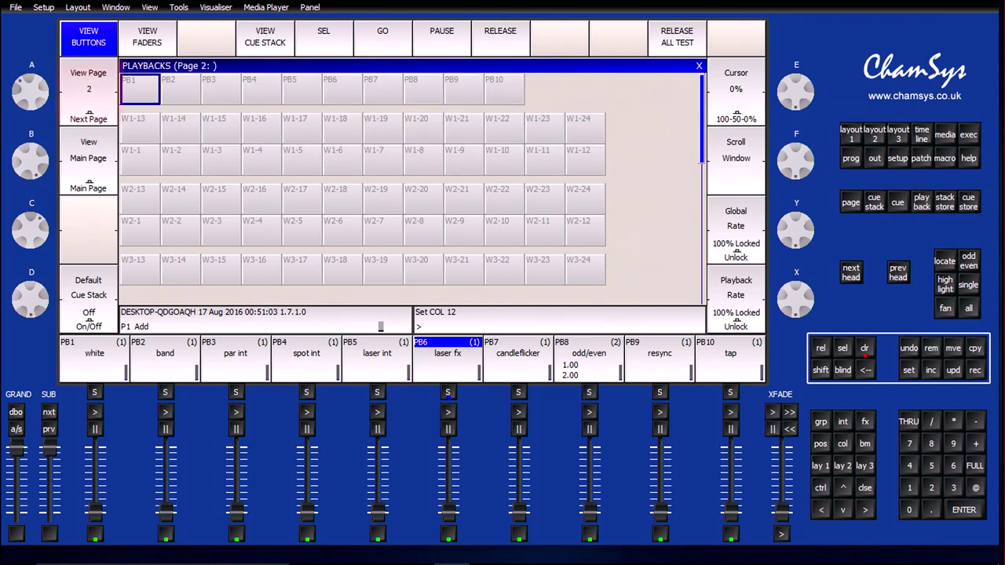
left_click(979, 370)
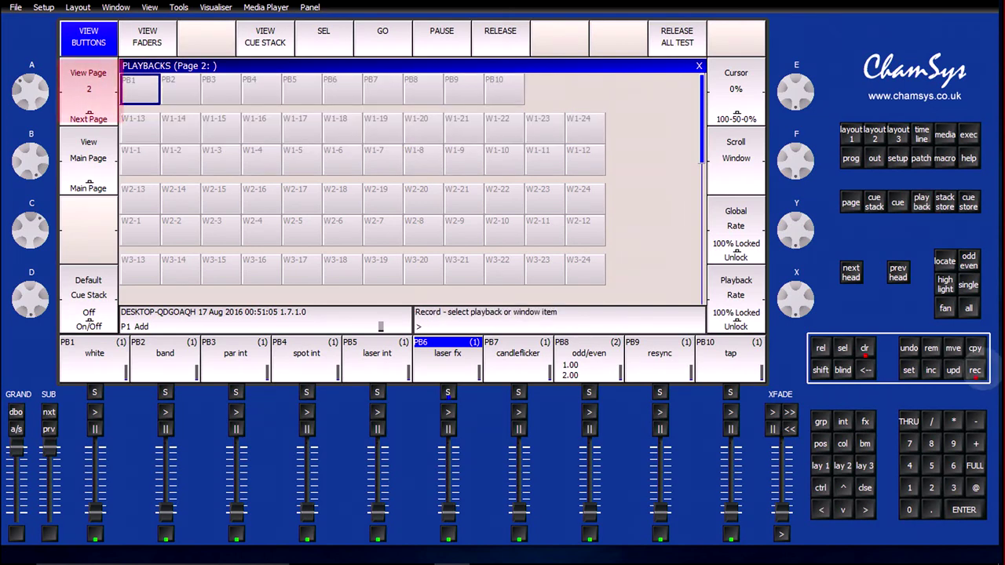
left_click(140, 160)
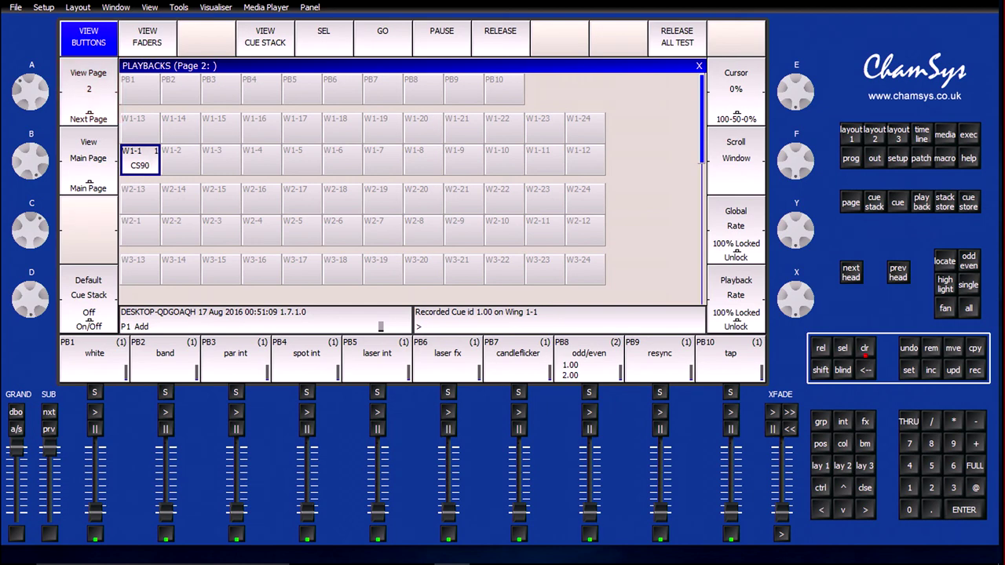
Step: Name the newly recorded W1-1 playback "red-yellow"
left_click(908, 370)
left_click(140, 161)
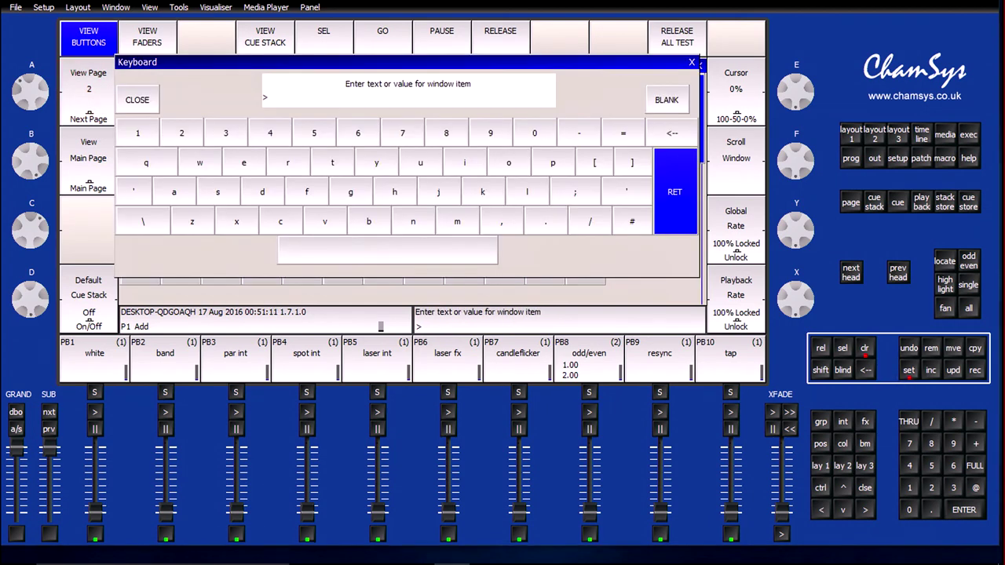
type("red")
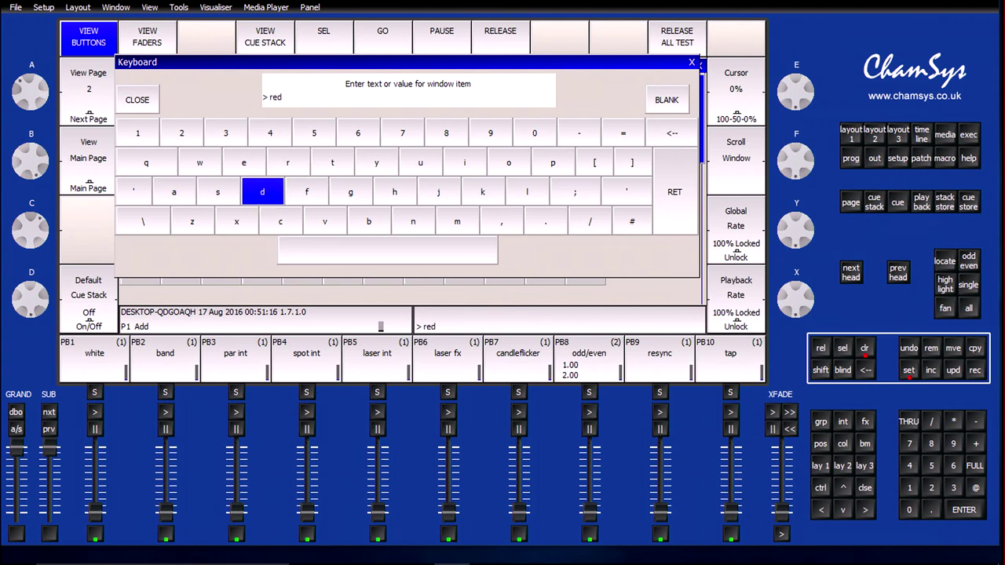
type("-ye")
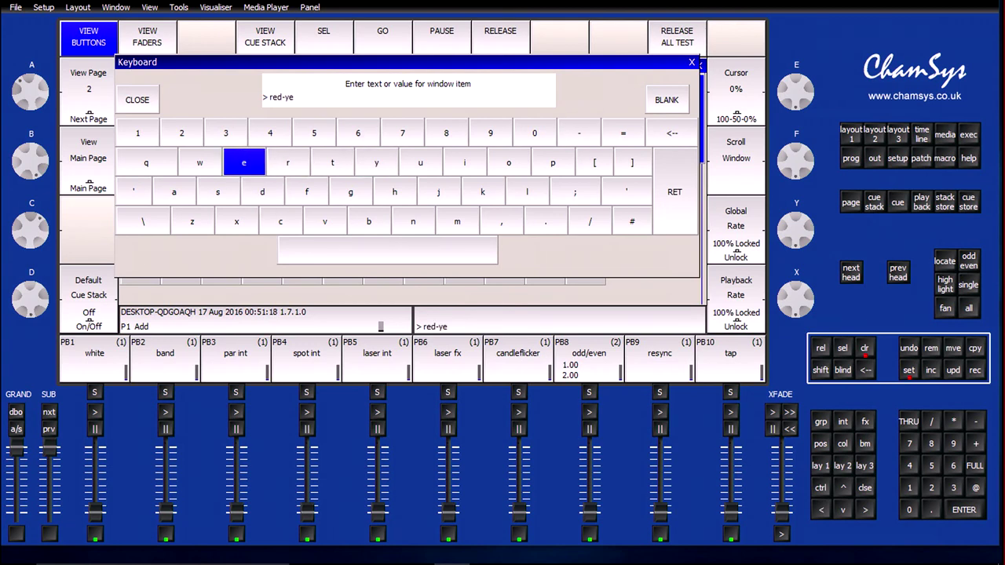
type("llow")
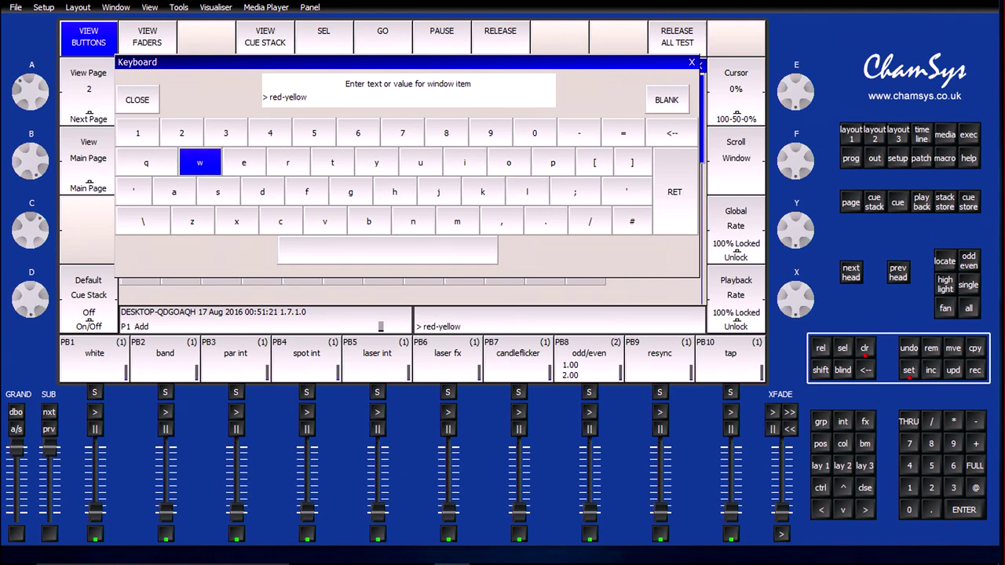
key("Return")
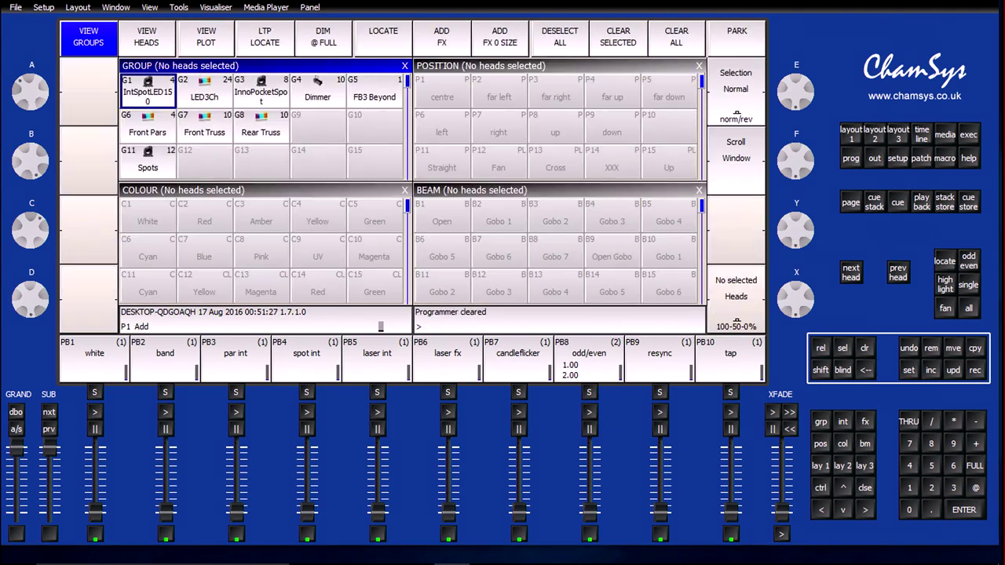
Step: Apply the Blue palette C7 to the Front Truss and Rear Truss groups and the Green palette C15 to the Spots group
left_click(204, 131)
left_click(261, 132)
left_click(204, 252)
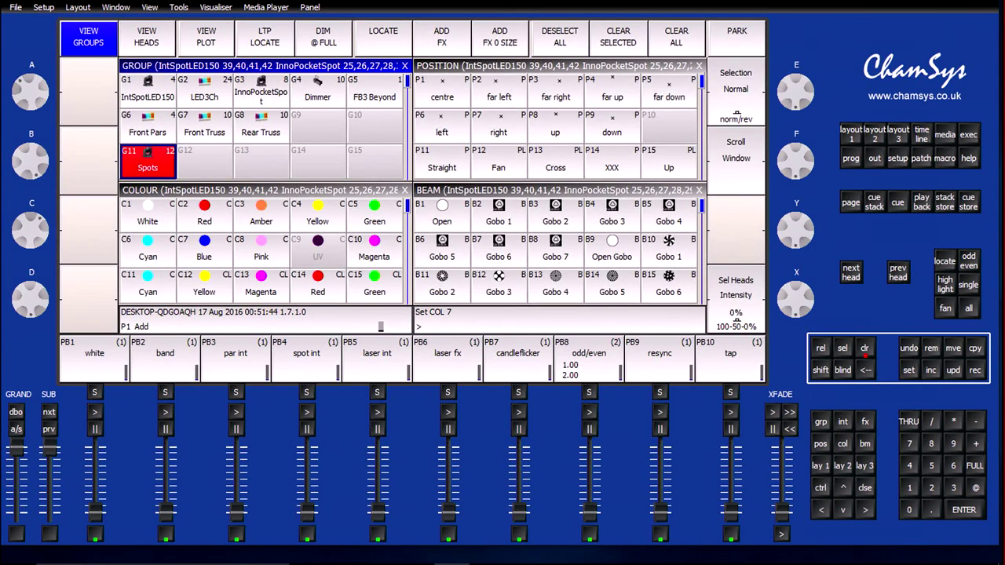
left_click(375, 286)
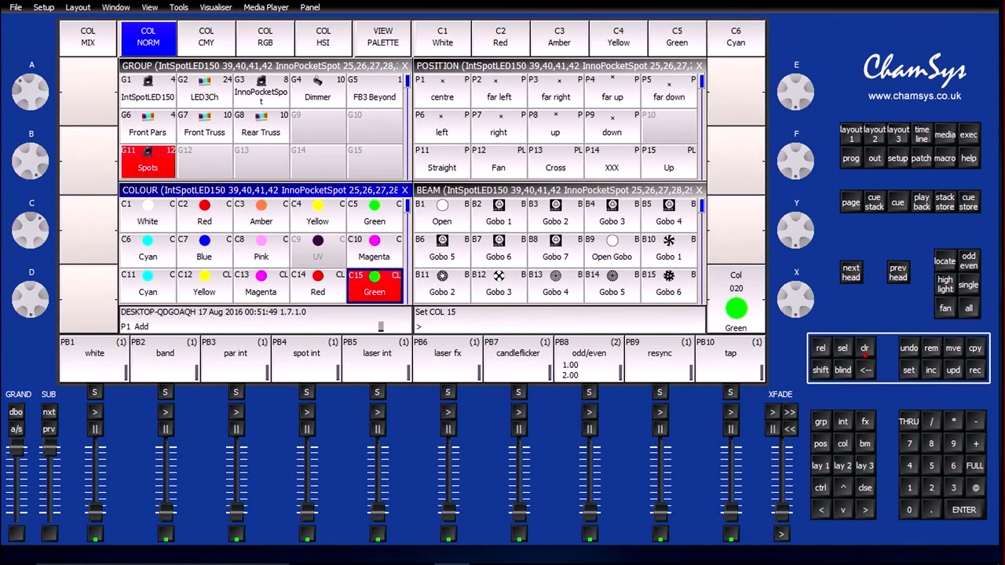